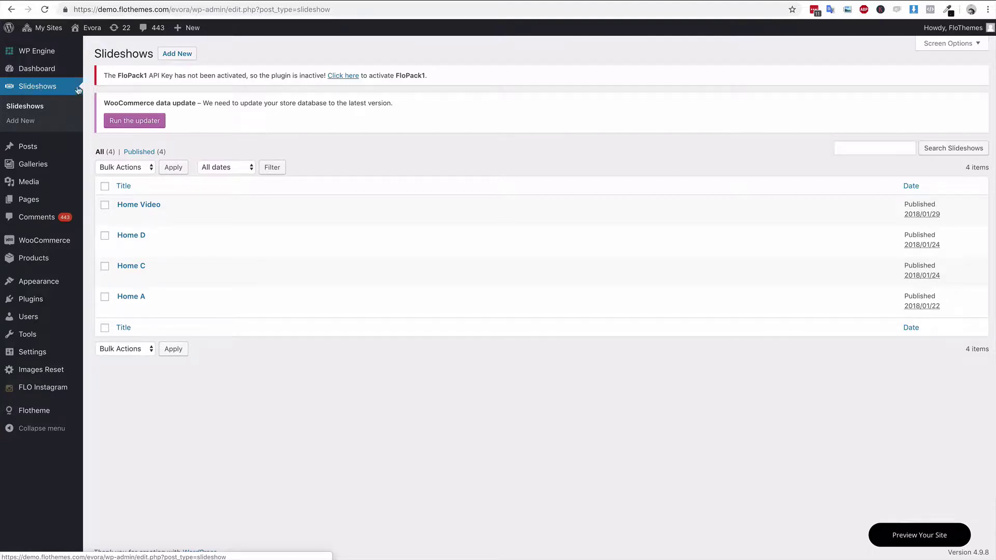
# Choose Add New on the Slideshows list to begin a new slideshow
pyautogui.click(189, 57)
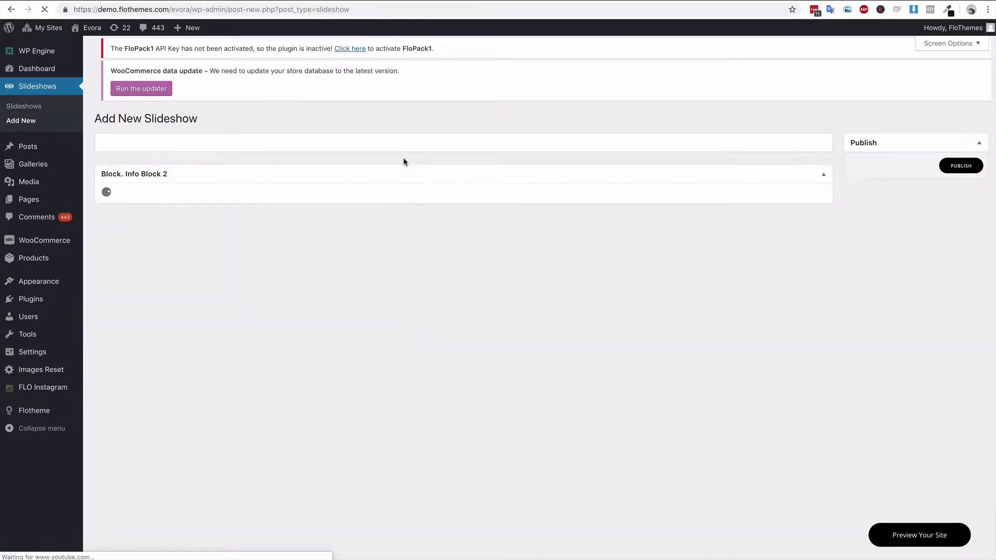
# Create a new slideshow titled 'Video Example'
pyautogui.click(151, 142)
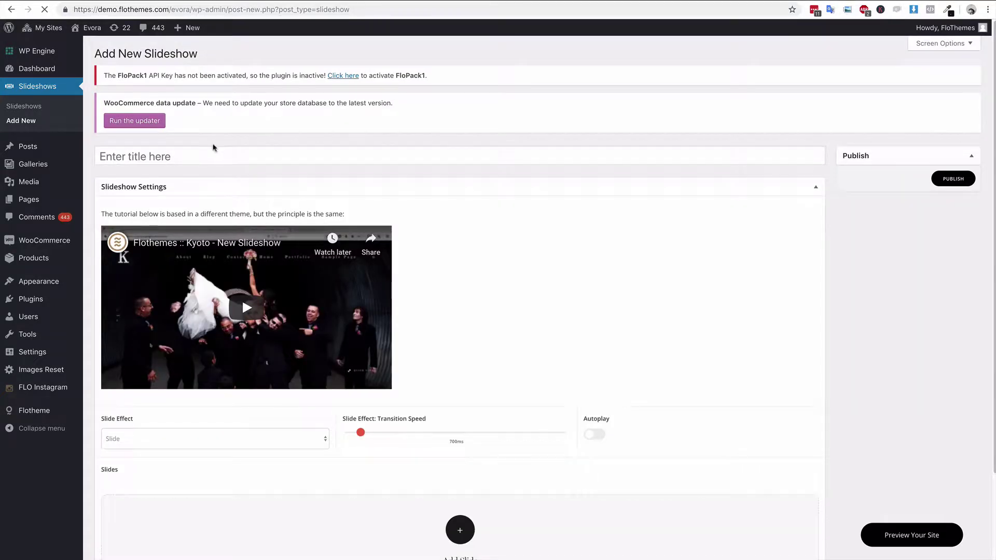
pyautogui.click(155, 157)
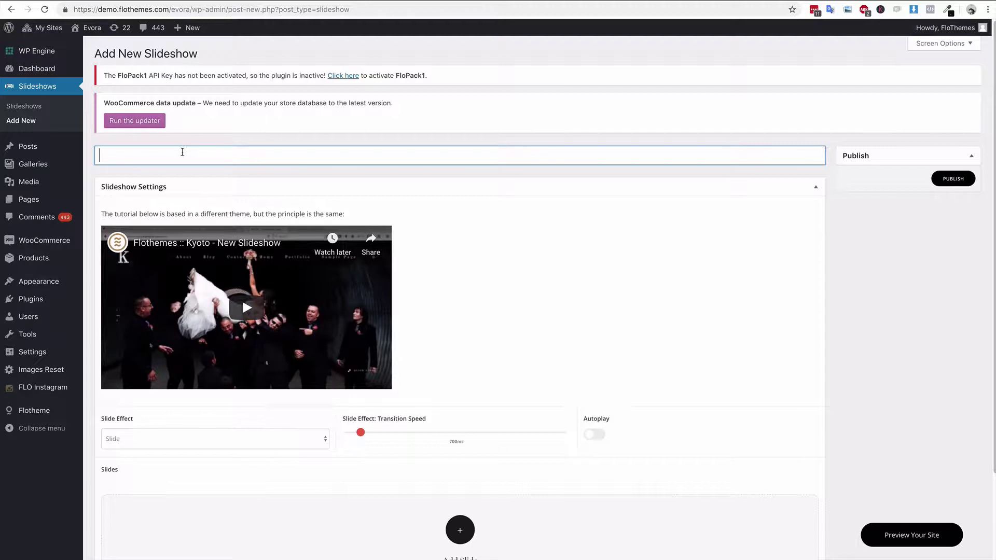
pyautogui.write('Video Example')
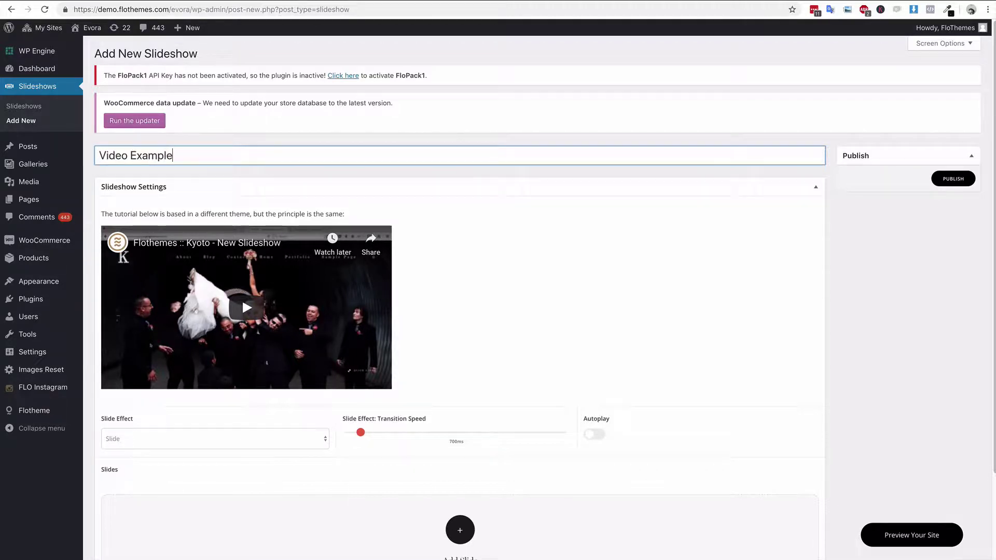
pyautogui.click(844, 269)
pyautogui.scroll(-2, 844, 269)
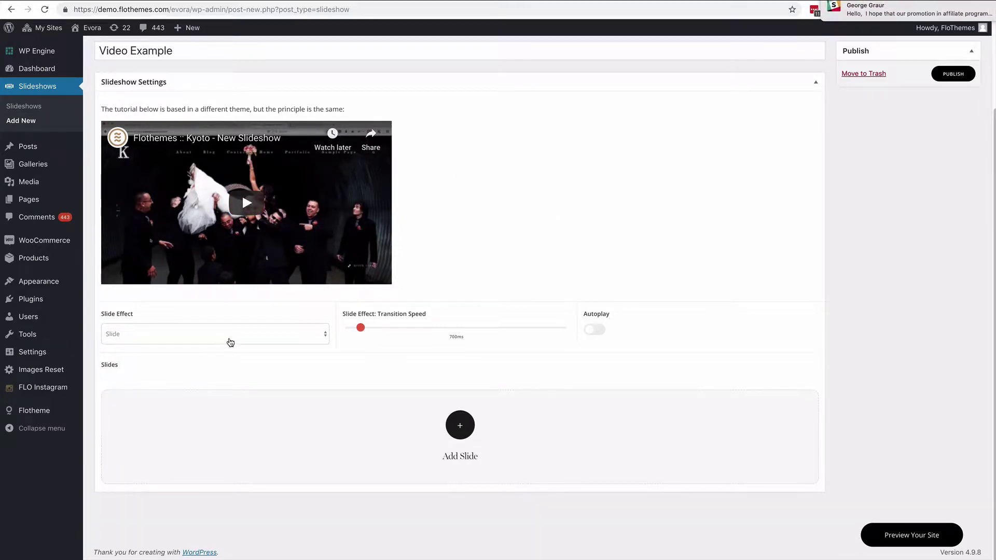
# Try the Fade transition effect, then keep Slide as the effect
pyautogui.click(255, 338)
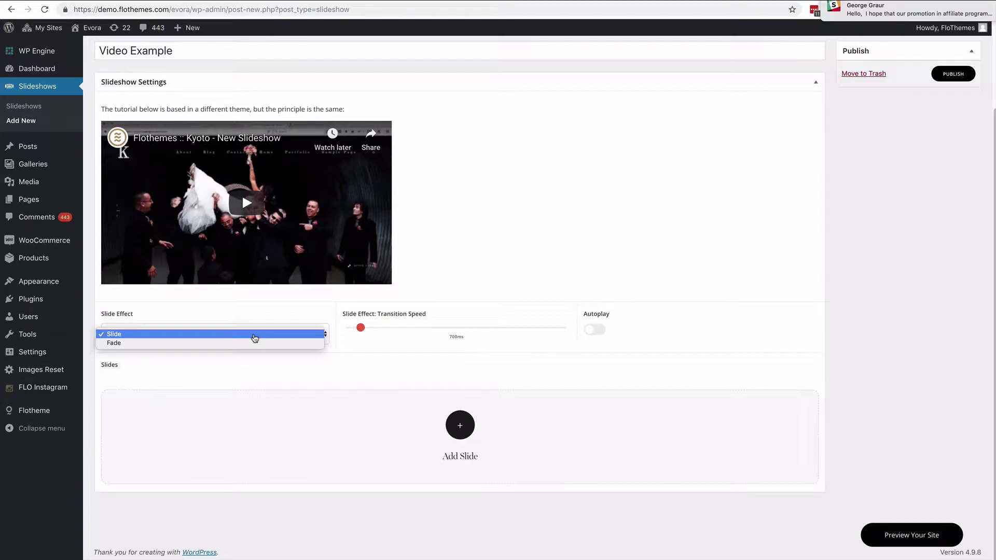
pyautogui.click(255, 335)
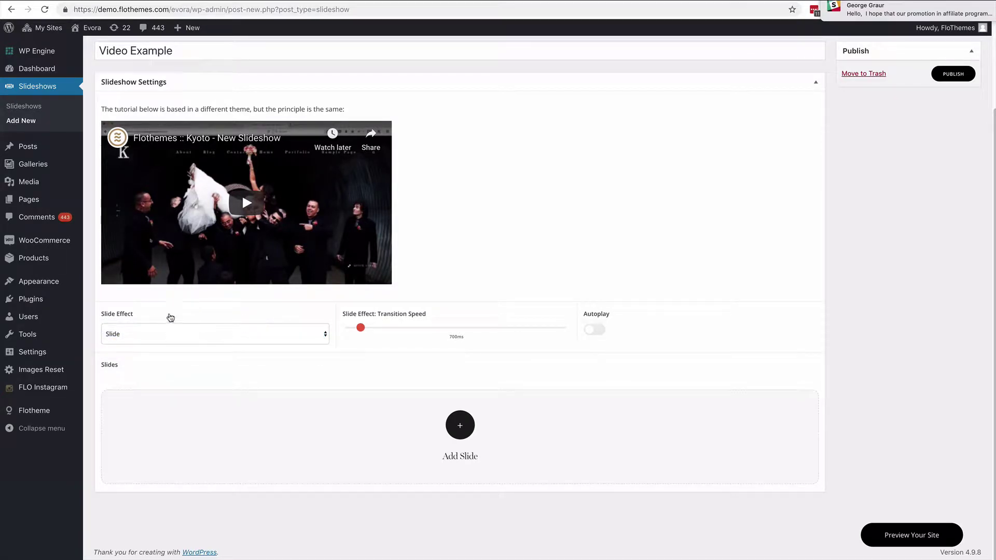
pyautogui.click(177, 344)
pyautogui.click(156, 343)
pyautogui.click(203, 337)
pyautogui.click(198, 331)
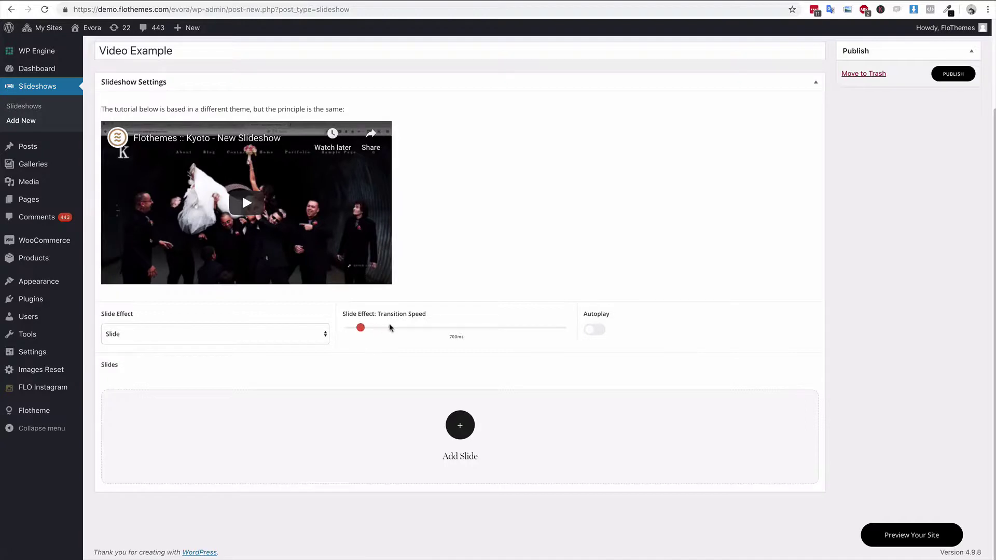
# Turn on autoplay and compare with the live Evora homepage slideshow
pyautogui.click(594, 330)
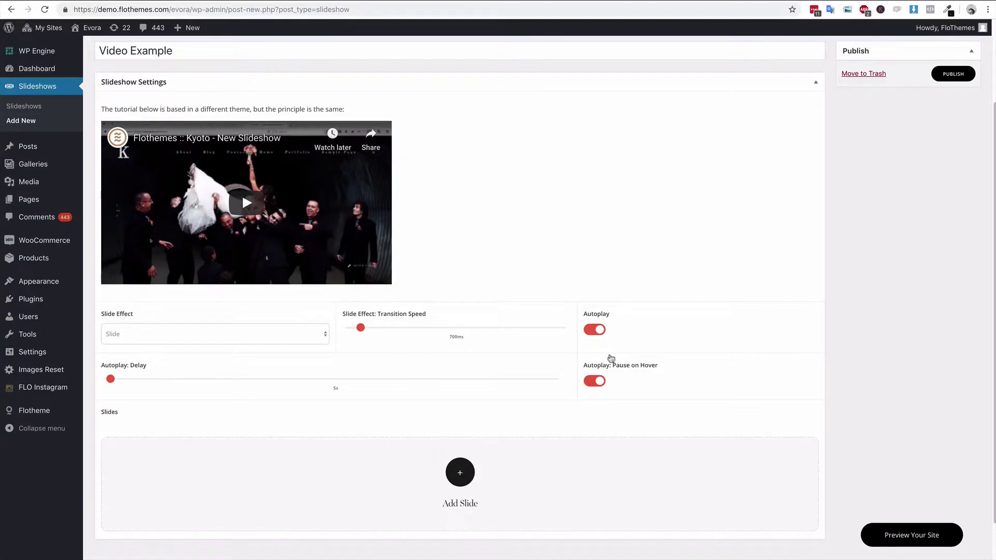
pyautogui.click(695, 5)
pyautogui.scroll(-2, 402, 329)
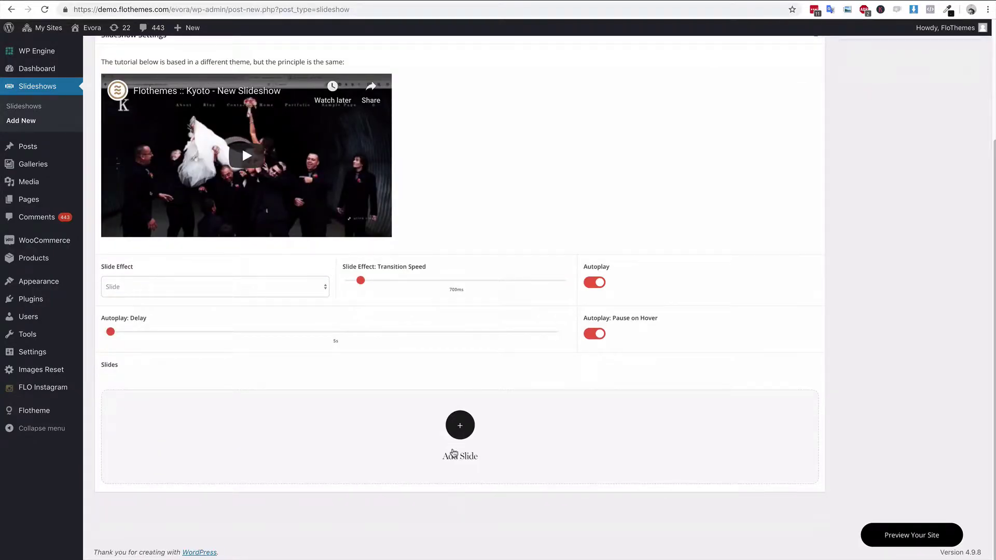
# Add a first slide set to Image + Video Embed, and preview a homepage video
pyautogui.click(460, 425)
pyautogui.scroll(-5, 581, 400)
pyautogui.scroll(1, 447, 409)
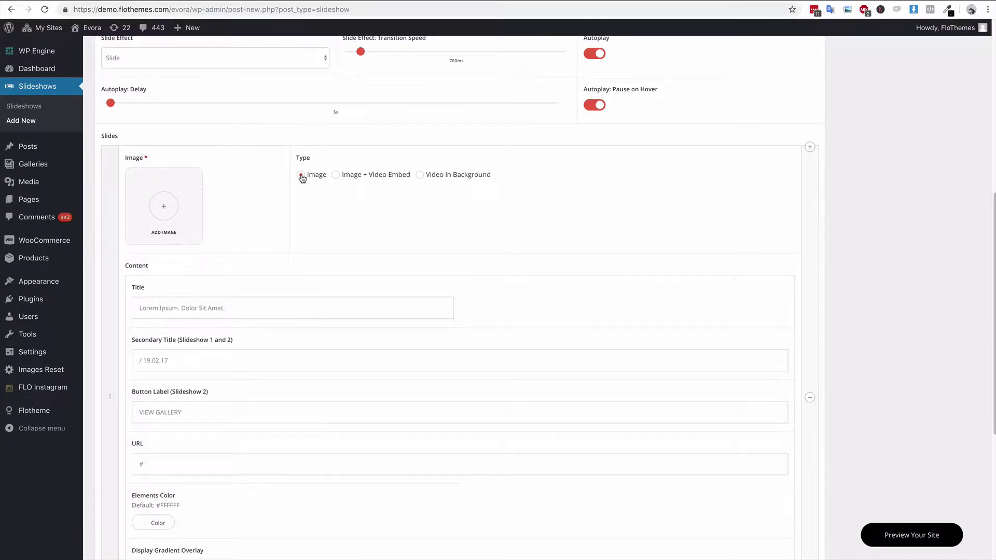
pyautogui.click(336, 177)
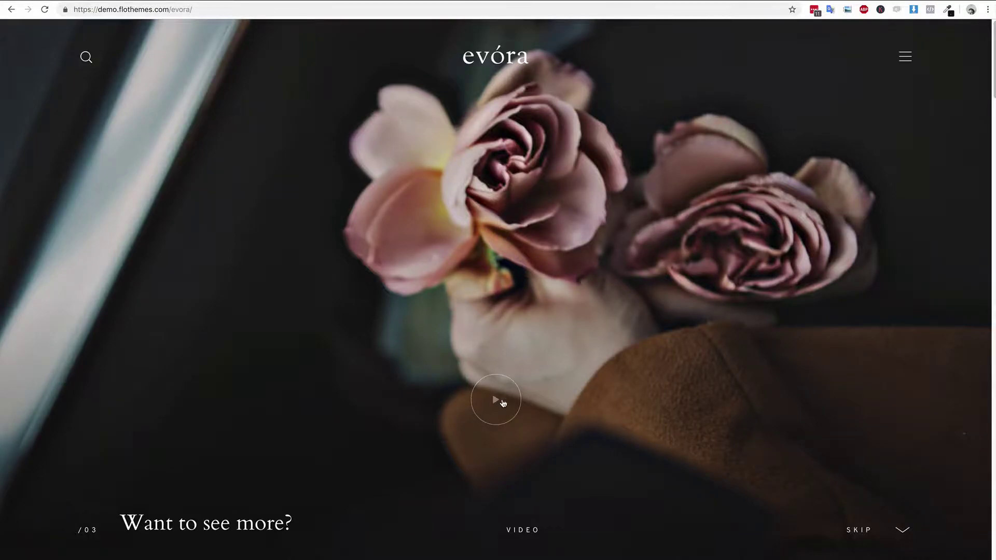
pyautogui.click(498, 401)
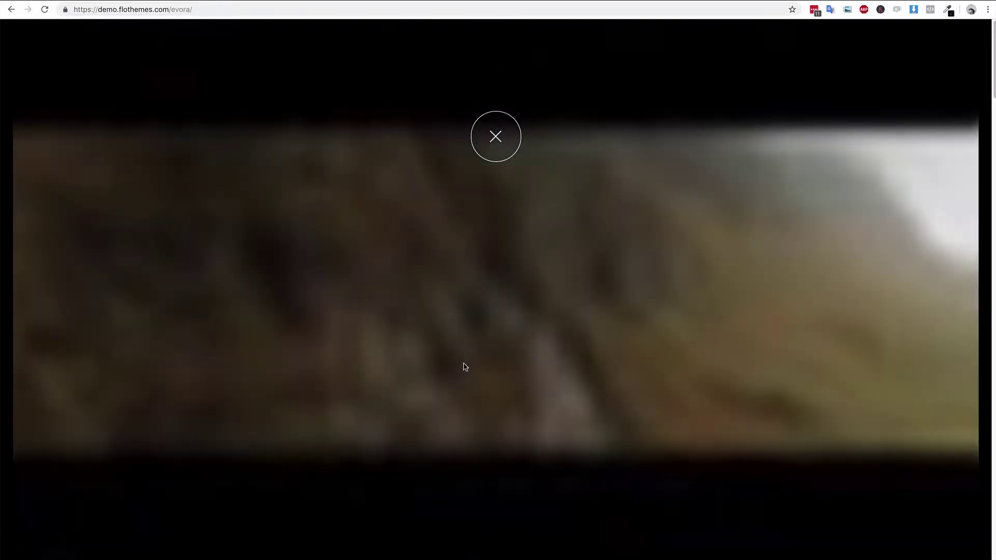
pyautogui.click(502, 143)
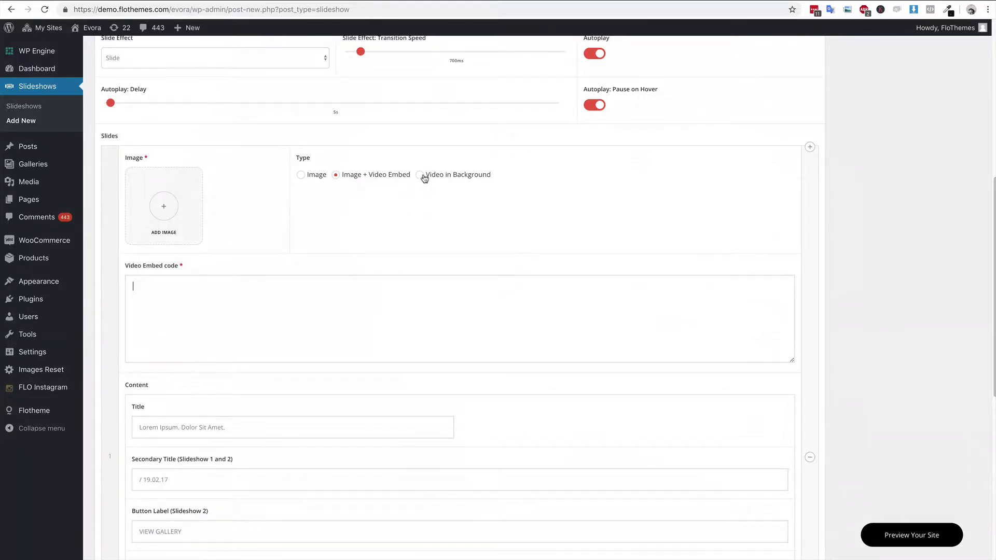
# Make slide 1 a Video in Background, trying Original Ratio before settling on Full Screen
pyautogui.click(421, 175)
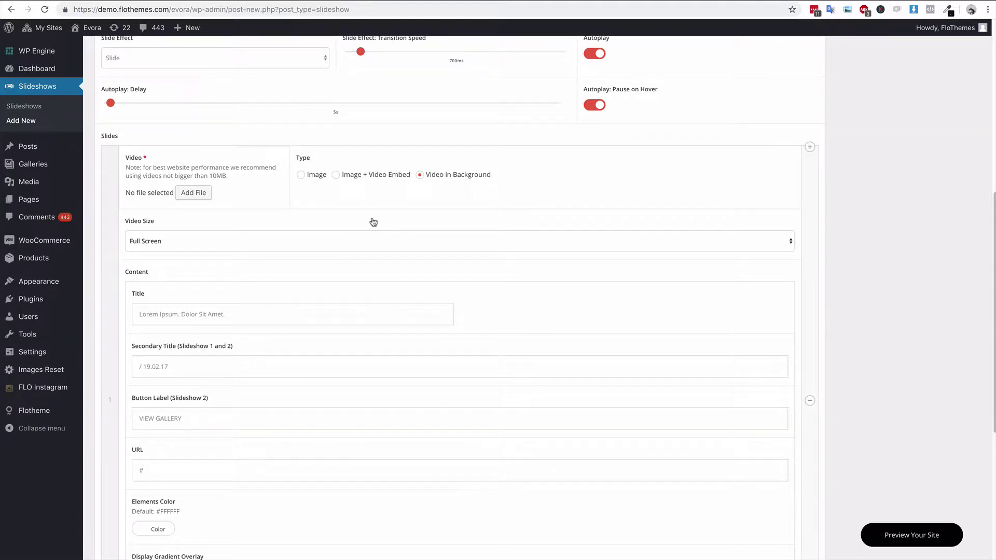
pyautogui.click(318, 247)
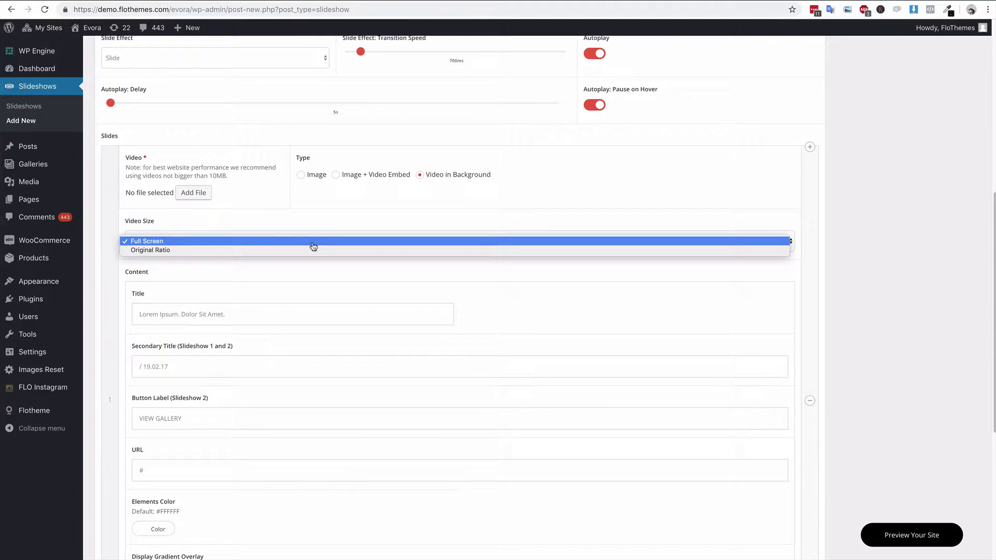
pyautogui.click(283, 254)
pyautogui.click(224, 243)
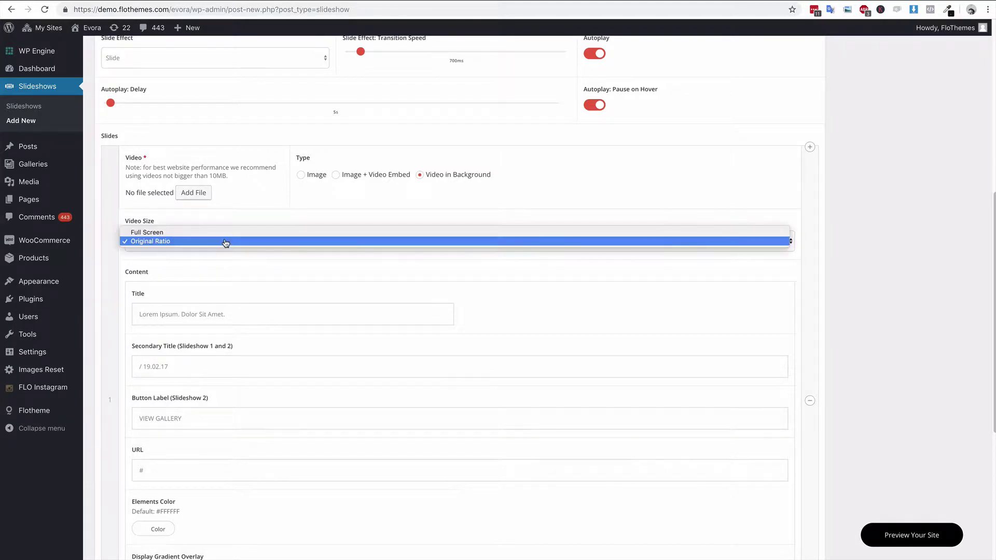
pyautogui.click(225, 242)
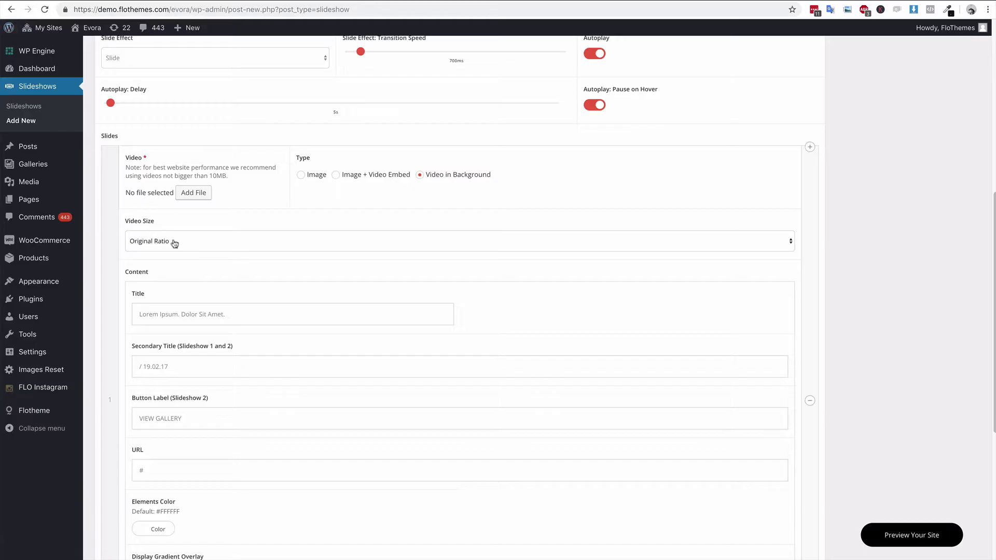
pyautogui.click(174, 243)
pyautogui.click(166, 233)
# Switch slide 1 back to Image type and review its Title and Secondary Title fields
pyautogui.click(302, 177)
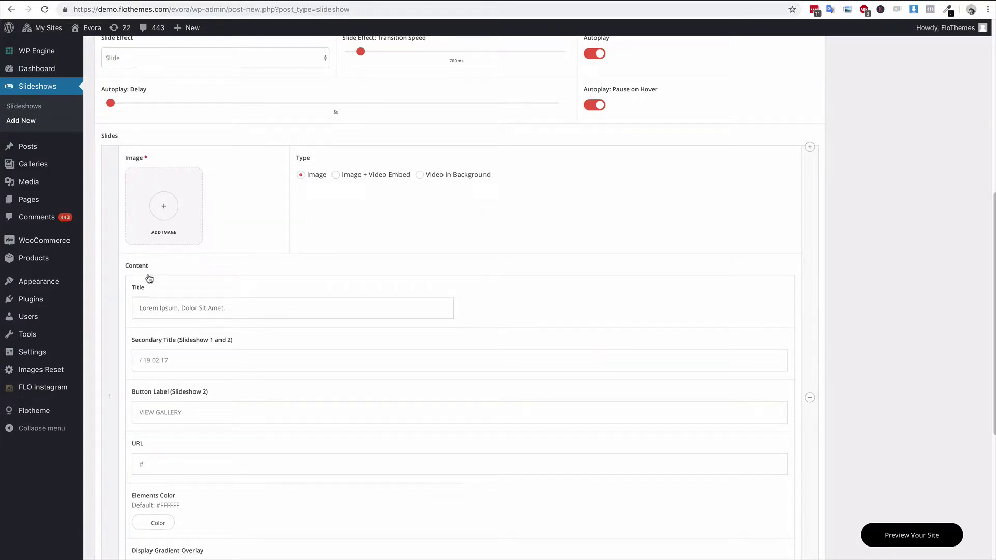
pyautogui.scroll(-2, 222, 389)
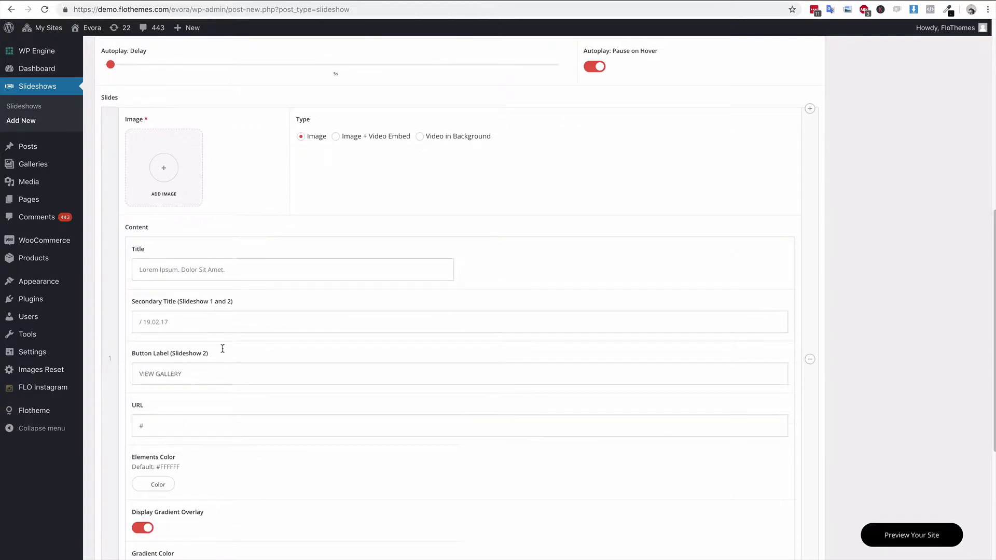
pyautogui.click(220, 271)
pyautogui.write('Lorem Ipsum. Dolor Sit Amet.')
pyautogui.hotkey('ctrl', 'a')
pyautogui.click(239, 270)
pyautogui.press('Tab')
pyautogui.click(213, 320)
# Check the '#' URL field and look through the Gradient Overlay settings
pyautogui.moveTo(132, 424); pyautogui.dragTo(172, 427)
pyautogui.click(182, 425)
pyautogui.click(145, 428)
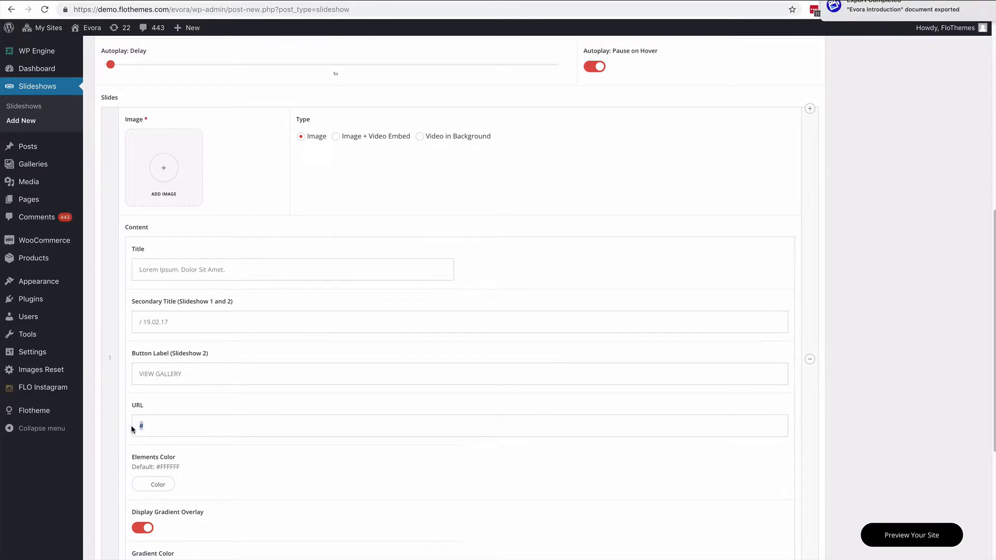
pyautogui.click(172, 429)
pyautogui.scroll(-2, 236, 459)
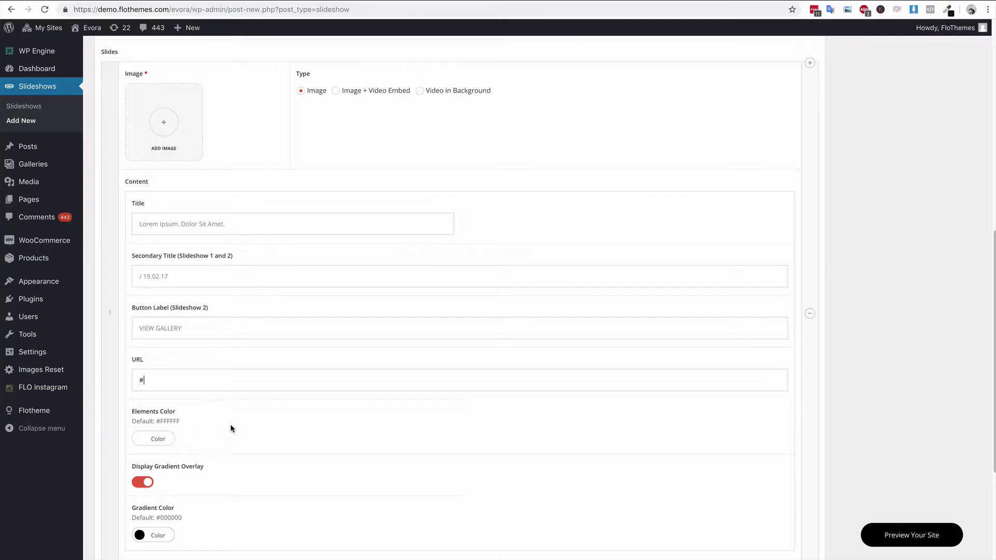
pyautogui.scroll(-2, 184, 462)
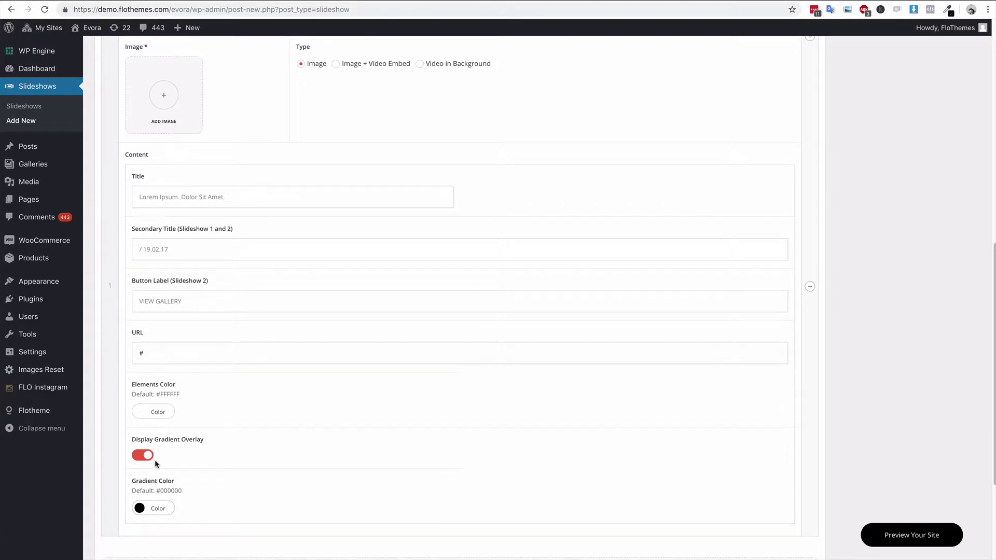
pyautogui.scroll(4, 504, 244)
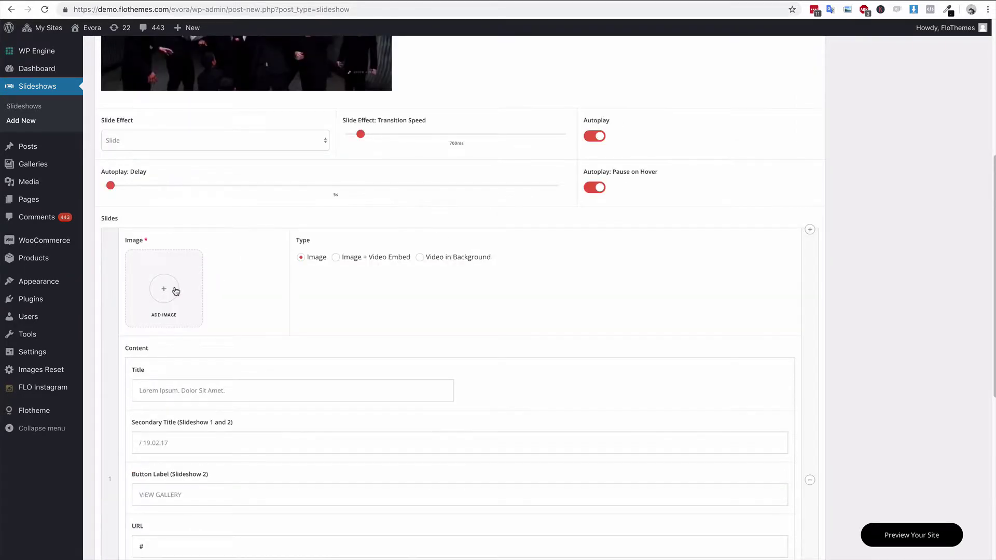
pyautogui.scroll(-3, 176, 290)
# Pick the haystack photo (436 KB) from the media library as the slide image
pyautogui.click(179, 172)
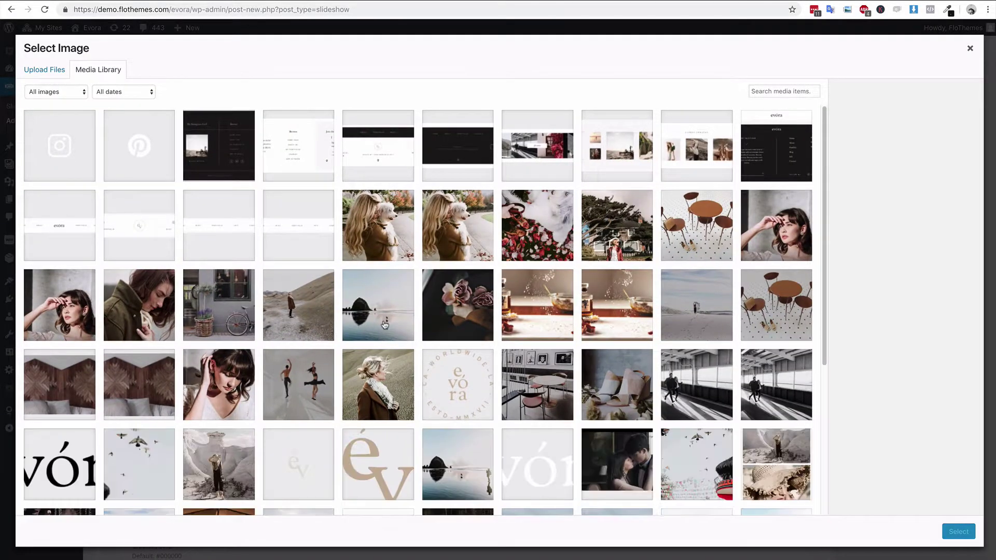
pyautogui.click(381, 316)
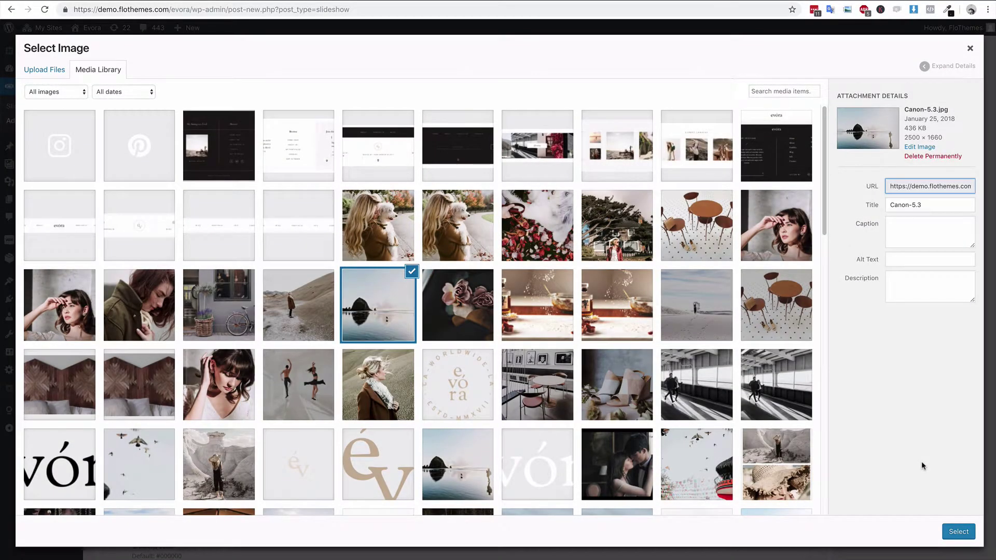
pyautogui.doubleClick(910, 128)
pyautogui.click(911, 373)
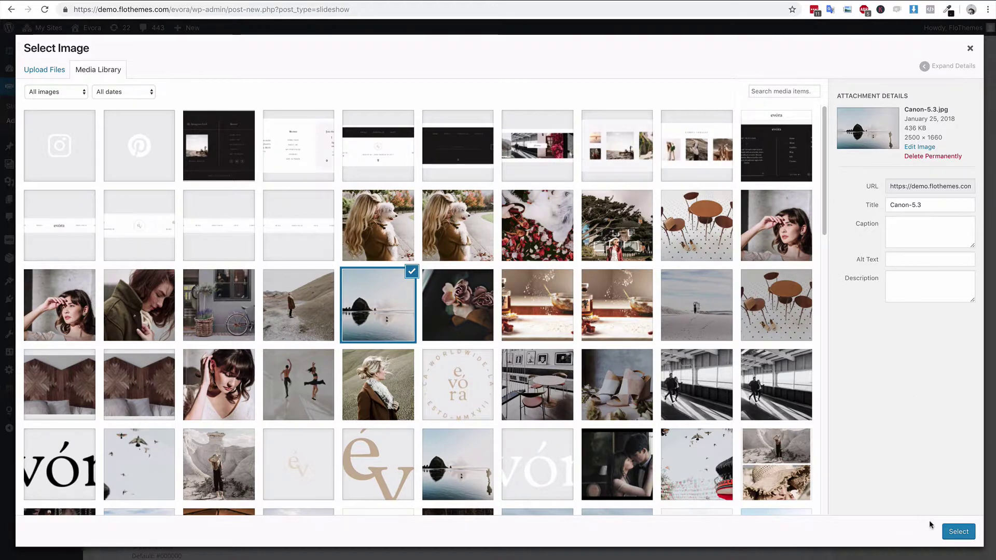
# Add the roses, one whiskey and the snowy-beach photos as additional slides
pyautogui.click(477, 318)
pyautogui.click(537, 311)
pyautogui.click(587, 310)
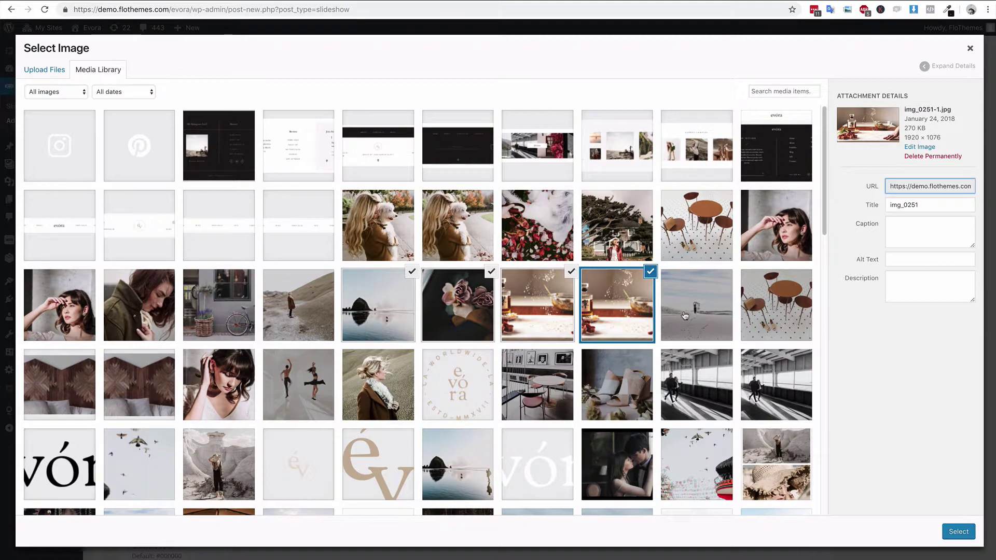
pyautogui.click(656, 265)
pyautogui.click(696, 304)
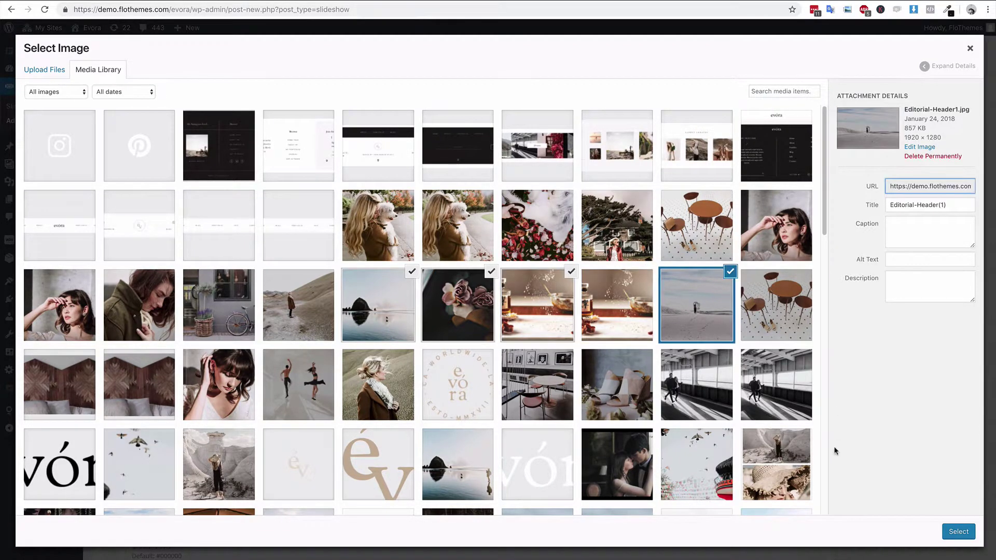
pyautogui.click(958, 531)
pyautogui.scroll(-4, 164, 345)
pyautogui.scroll(-15, 163, 345)
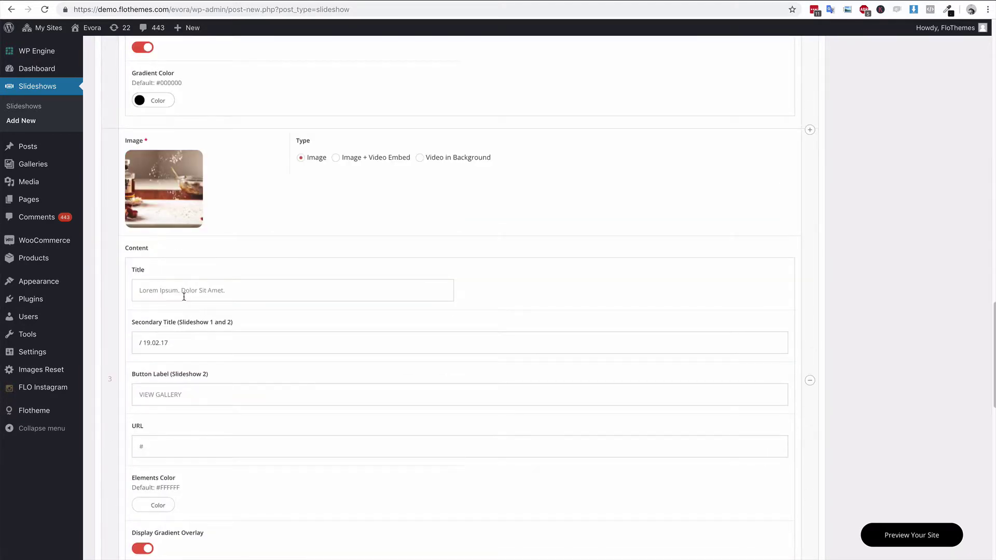
# Drag slide 4 upward to reorder the slides
pyautogui.scroll(-3, 172, 400)
pyautogui.scroll(-3, 170, 403)
pyautogui.moveTo(111, 391); pyautogui.dragTo(127, 284)
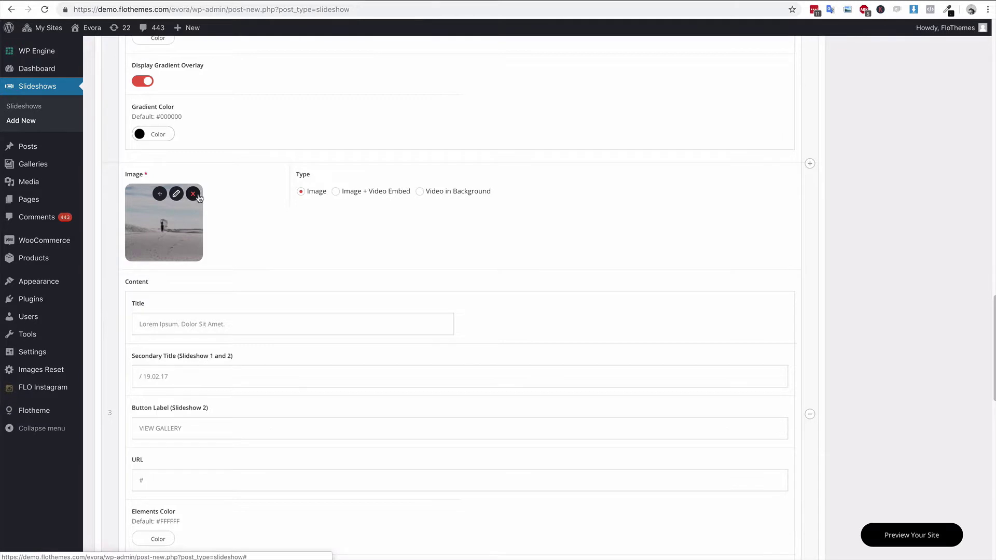
# Replace a slide's image with the woman's portrait, then delete the third slide row
pyautogui.click(194, 194)
pyautogui.click(173, 224)
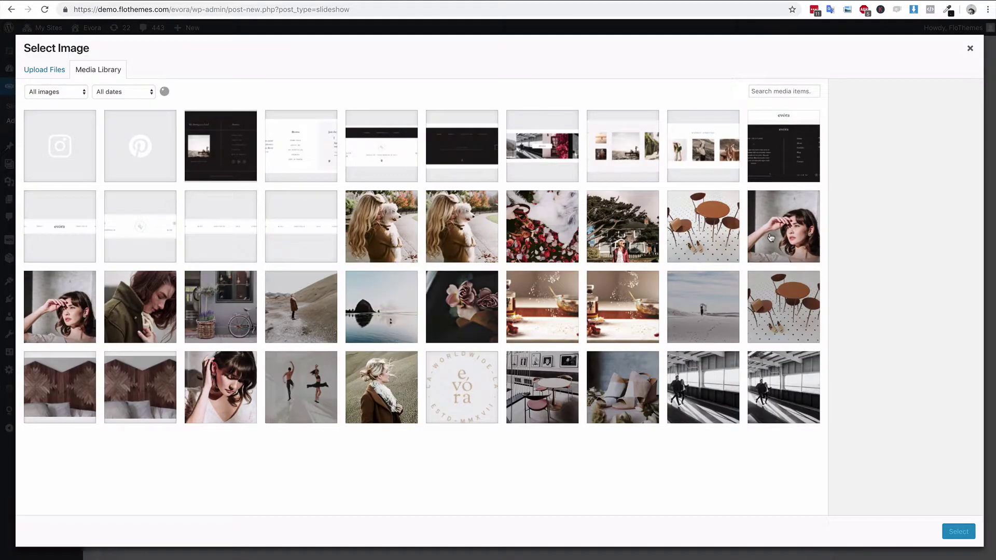
pyautogui.click(771, 237)
pyautogui.click(958, 531)
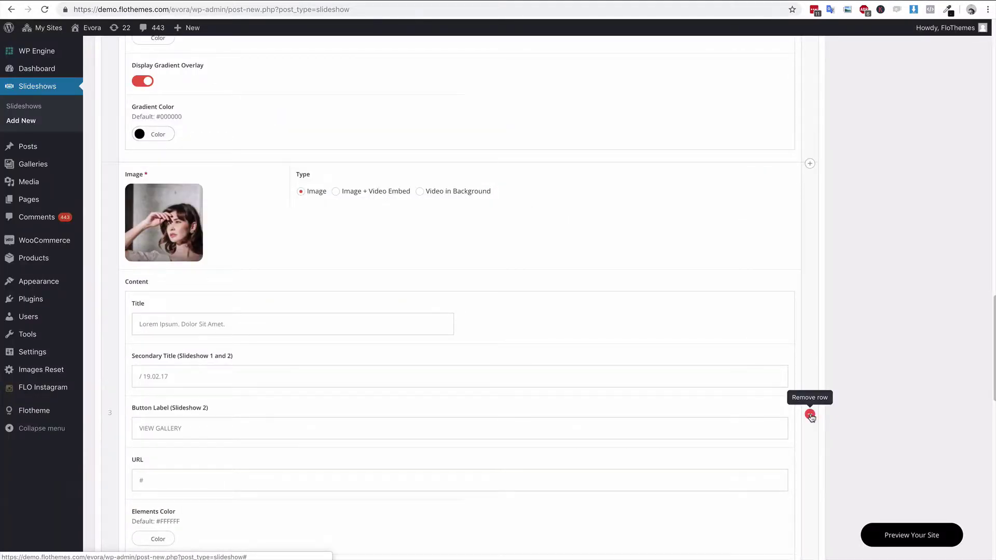
pyautogui.click(810, 415)
pyautogui.click(817, 400)
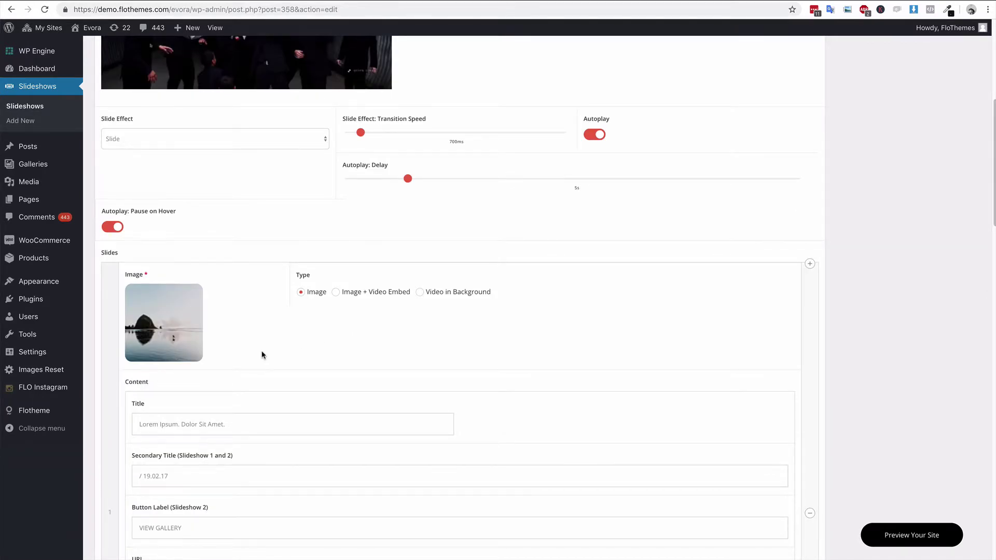
# Shift the rocky-shore slide's phone image crop area
pyautogui.moveTo(200, 356)
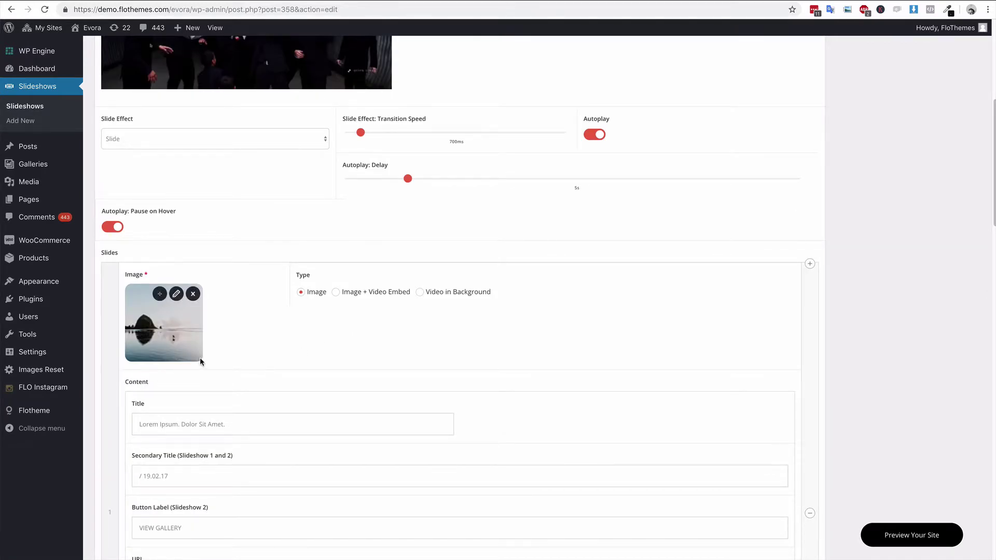
pyautogui.click(159, 294)
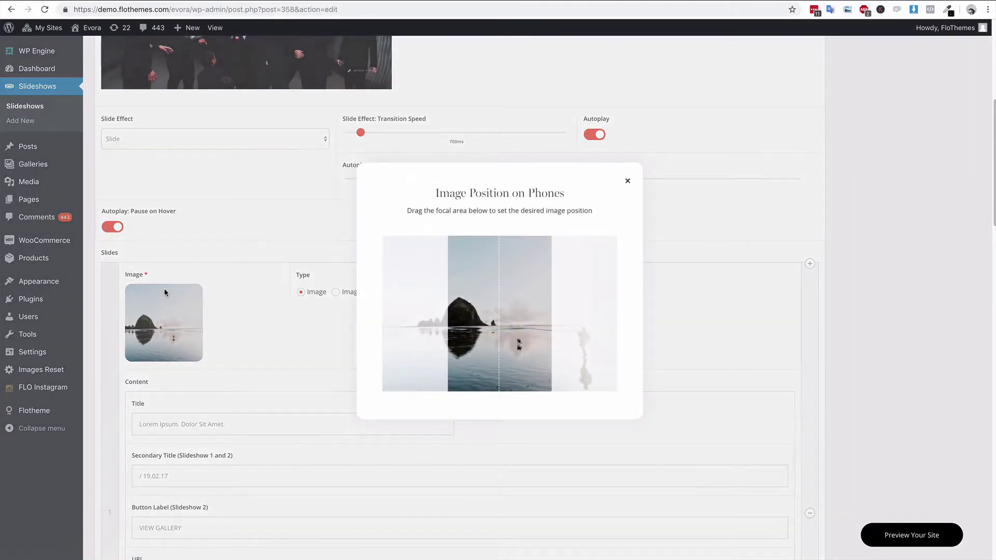
pyautogui.moveTo(497, 307); pyautogui.dragTo(557, 328)
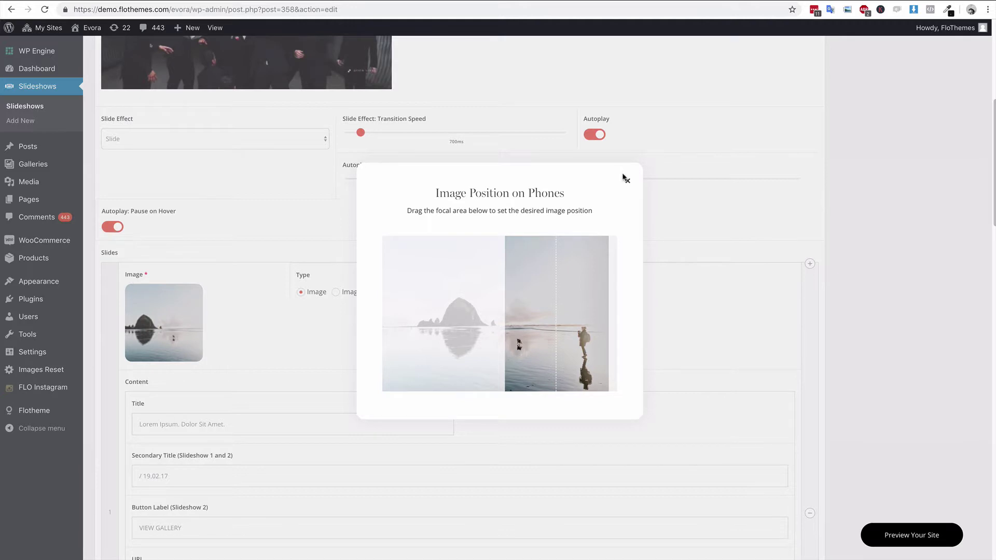
pyautogui.click(627, 180)
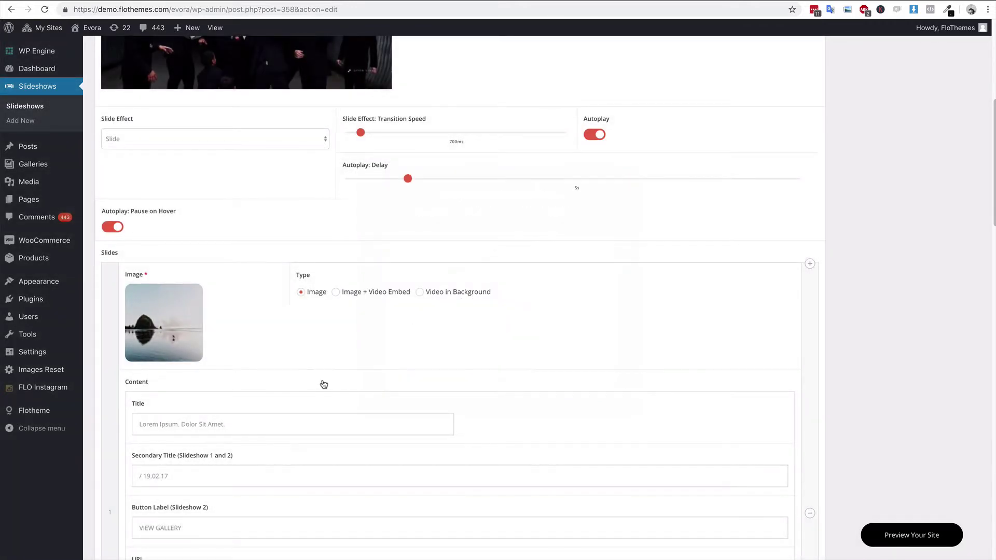
# Move the roses slide's phone crop area to the right
pyautogui.scroll(-6, 323, 381)
pyautogui.scroll(-4, 322, 381)
pyautogui.click(193, 247)
pyautogui.moveTo(511, 292); pyautogui.dragTo(538, 294)
pyautogui.moveTo(539, 295); pyautogui.dragTo(539, 295)
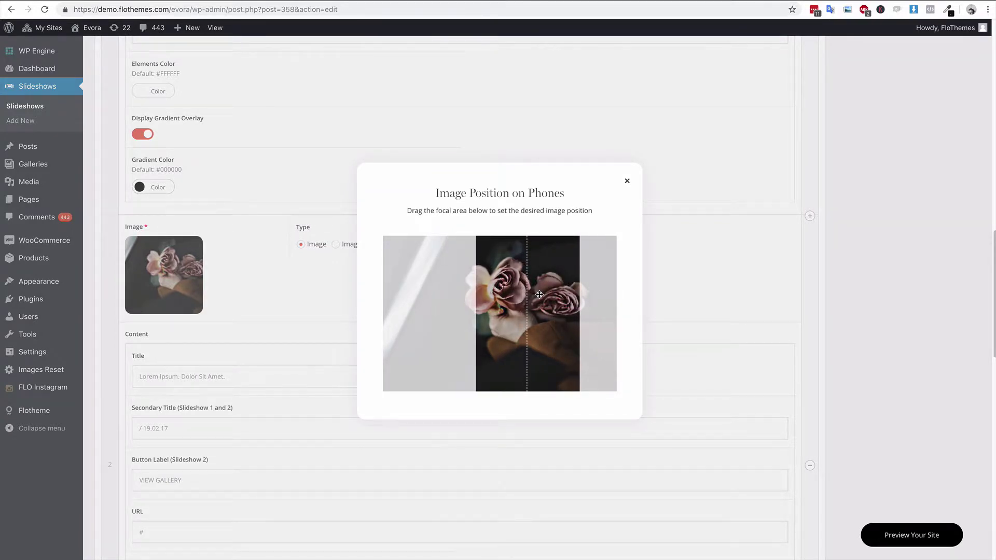
pyautogui.click(627, 181)
# Update the slideshow, recheck the first slide's phone crop, and update again
pyautogui.scroll(-6, 251, 325)
pyautogui.scroll(20, 502, 372)
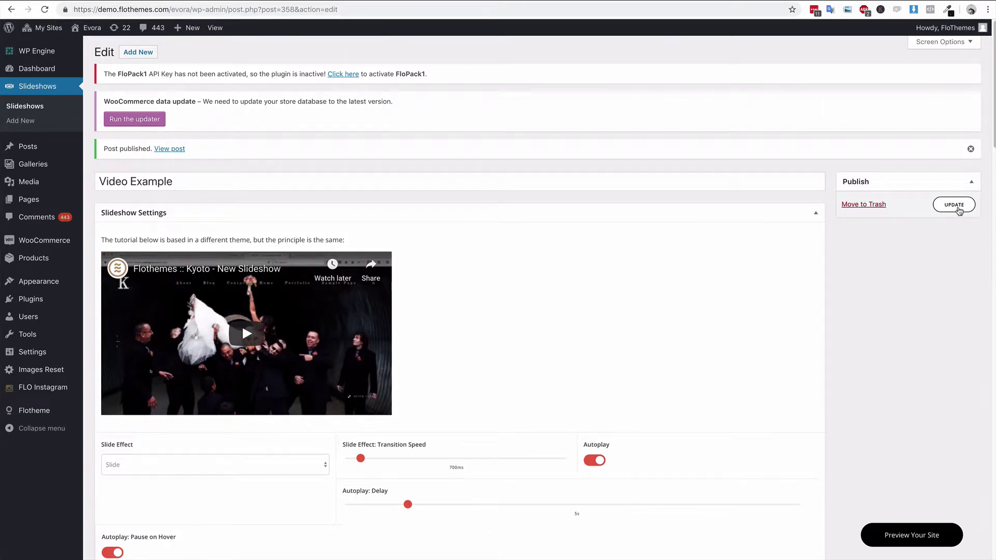
pyautogui.click(954, 205)
pyautogui.scroll(-7, 885, 251)
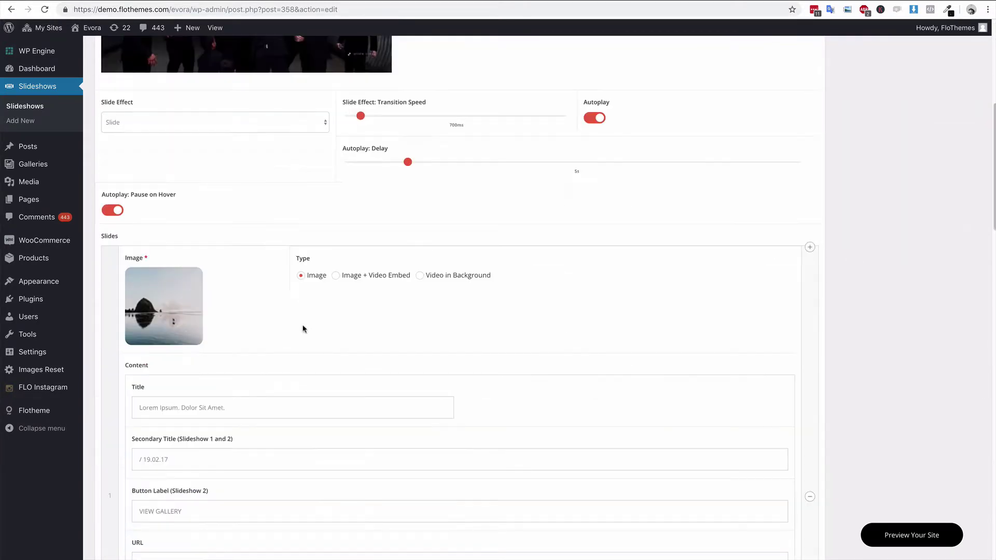
pyautogui.click(160, 278)
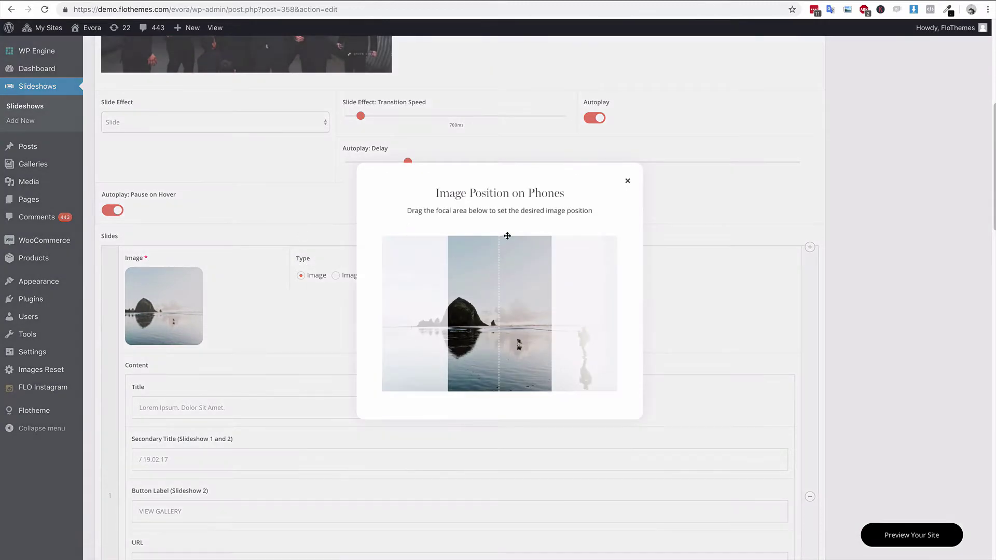
pyautogui.click(627, 181)
pyautogui.scroll(7, 887, 297)
pyautogui.click(948, 208)
# Go to the Pages list
pyautogui.scroll(-2, 210, 437)
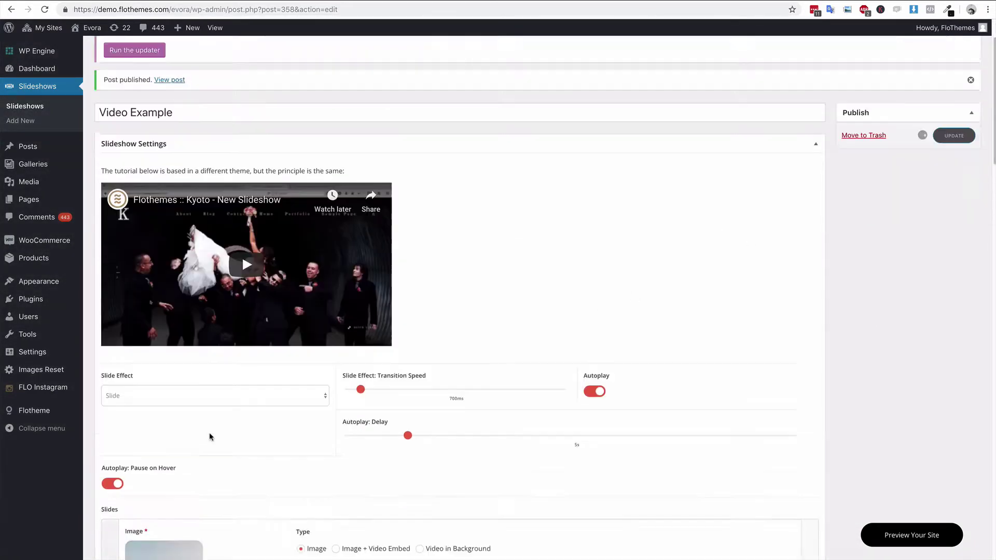
pyautogui.scroll(-2, 210, 436)
pyautogui.moveTo(163, 495)
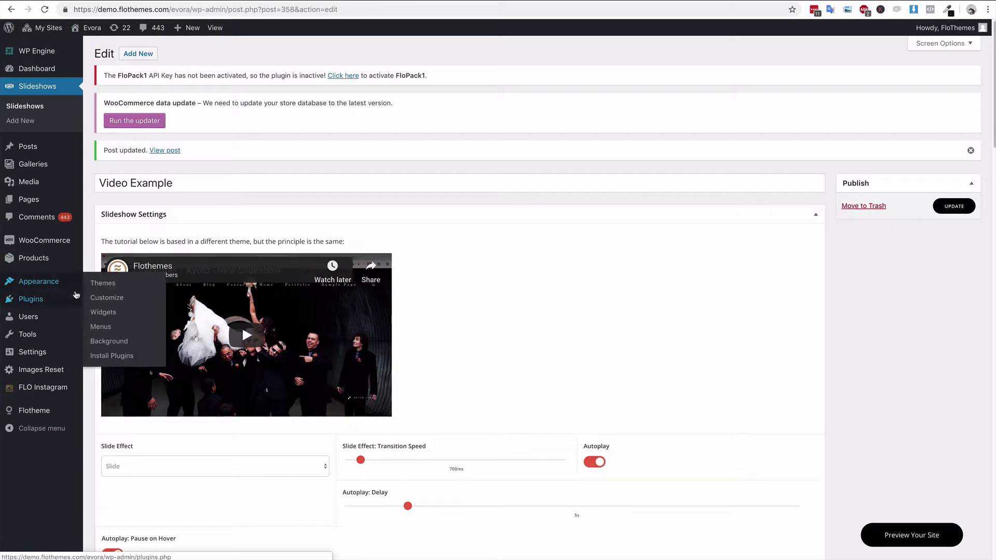
pyautogui.click(43, 203)
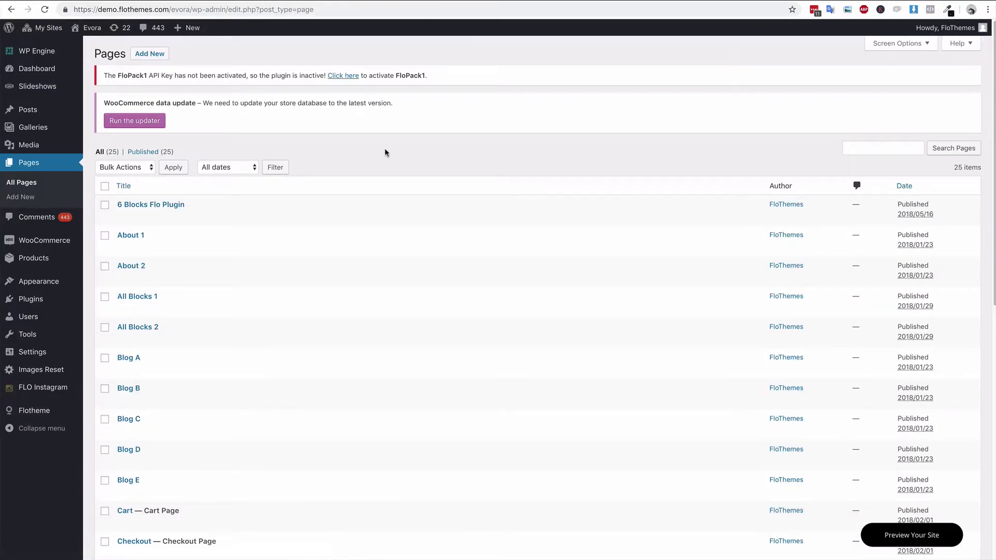
# Create a new page titled 'Slideshow Examples' and scroll down to its Layout panel
pyautogui.click(157, 58)
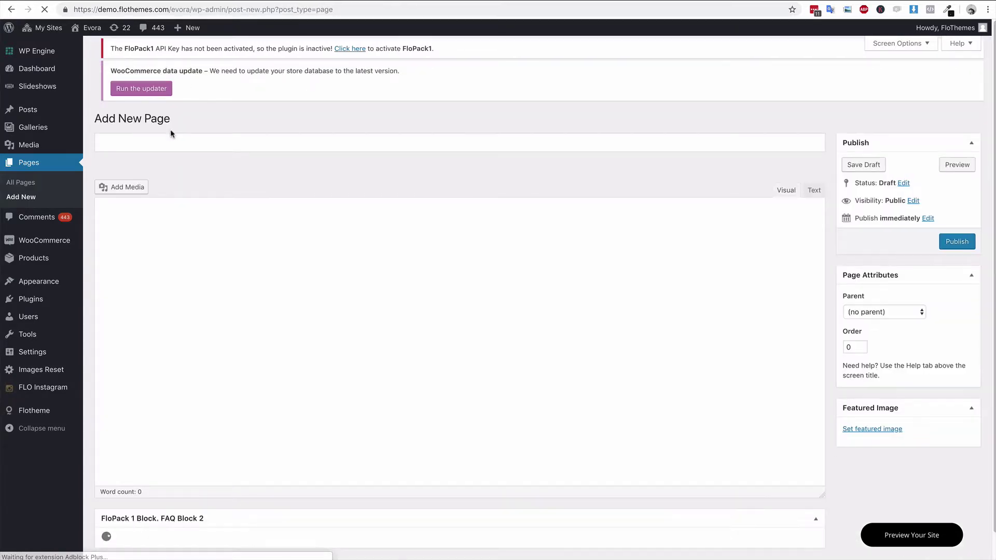
pyautogui.click(151, 144)
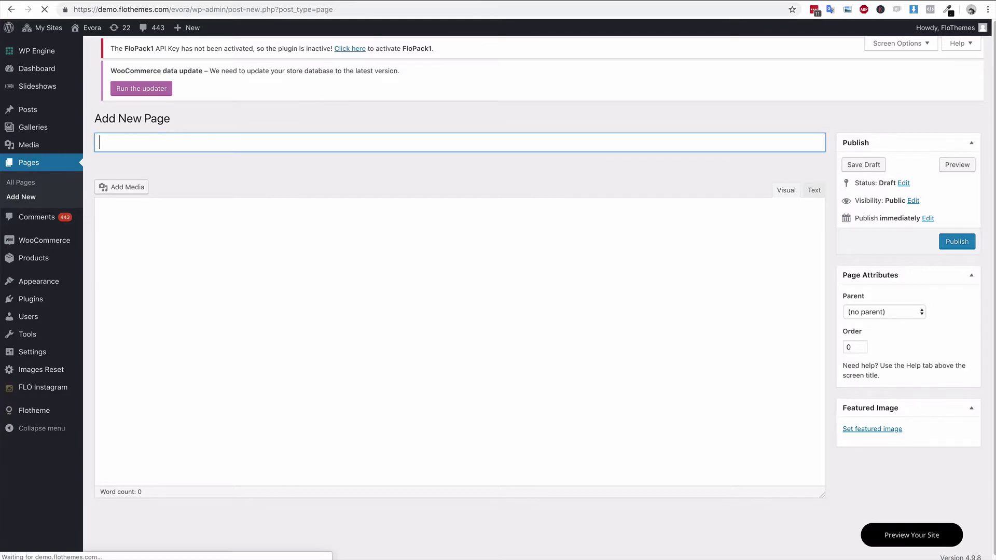
pyautogui.write('Slideshow Examples')
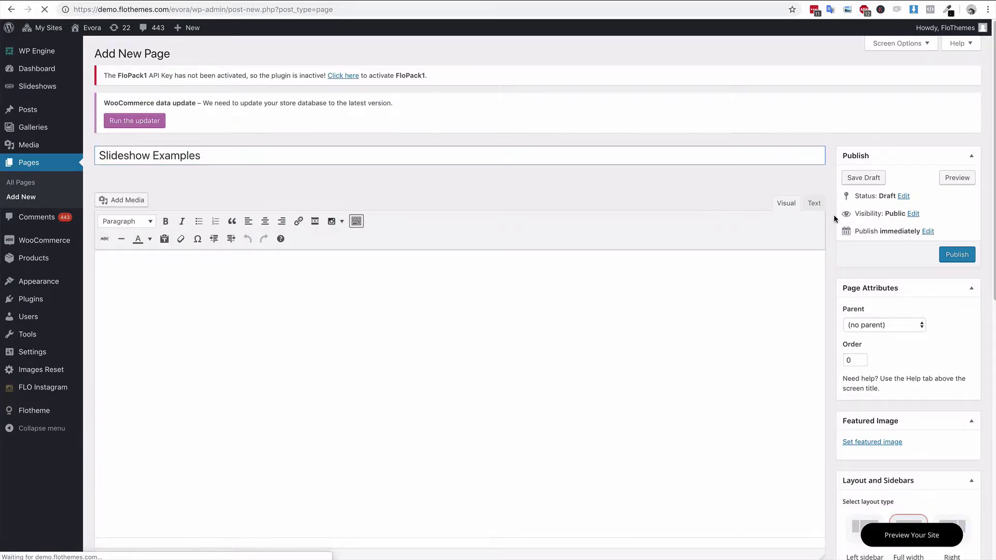
pyautogui.scroll(-9, 830, 217)
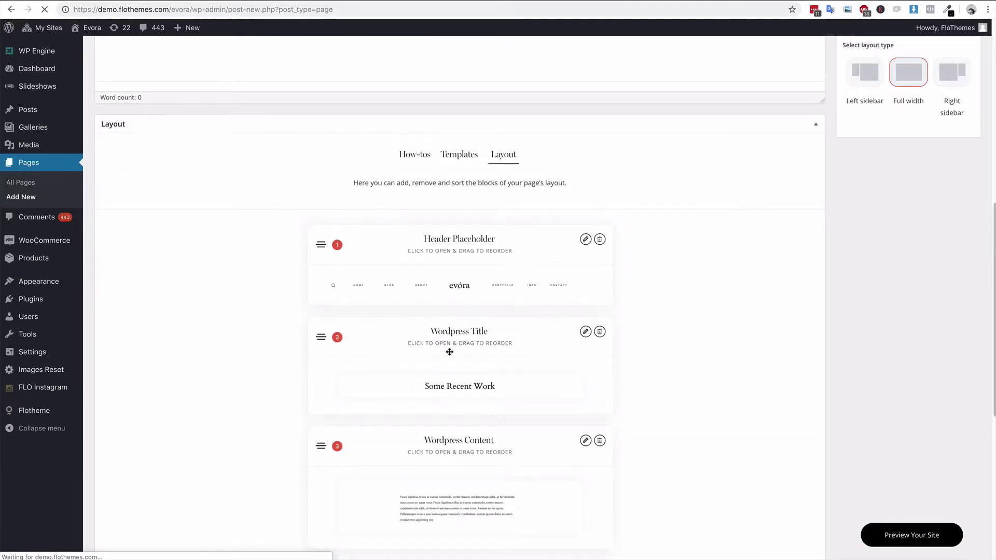
pyautogui.scroll(-5, 449, 352)
pyautogui.scroll(-4, 493, 223)
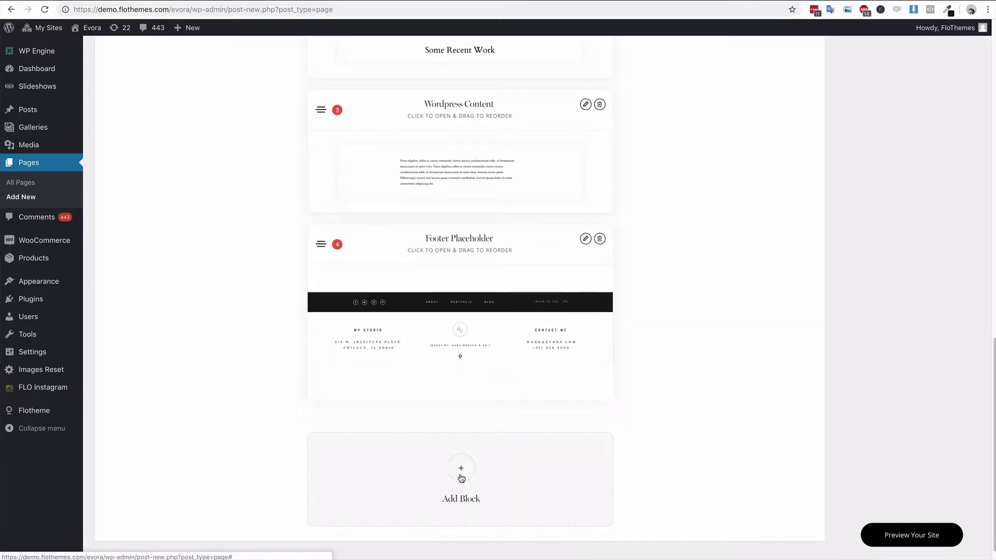
# Search the block picker for 'slidesh' and add a Slideshow 2 block
pyautogui.click(460, 481)
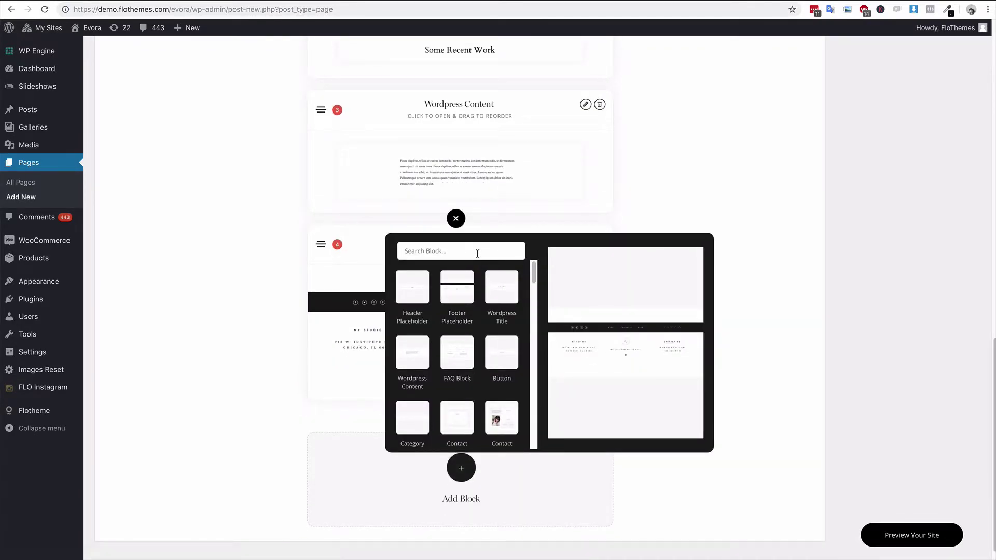
pyautogui.click(477, 254)
pyautogui.write('slideshow')
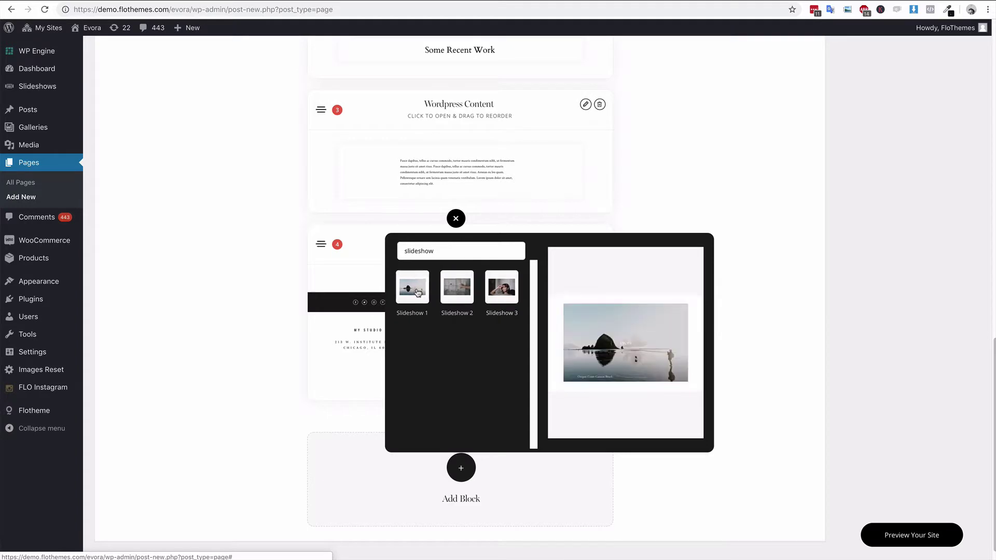
pyautogui.click(454, 297)
# Add another slideshow block from a 'slide' search, then search again and cancel without adding
pyautogui.scroll(-5, 476, 458)
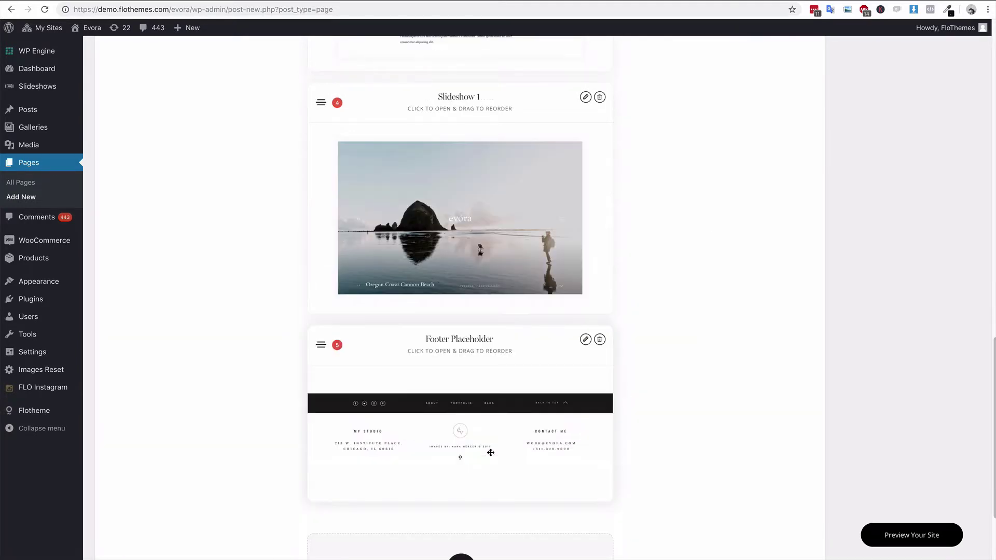
pyautogui.click(462, 445)
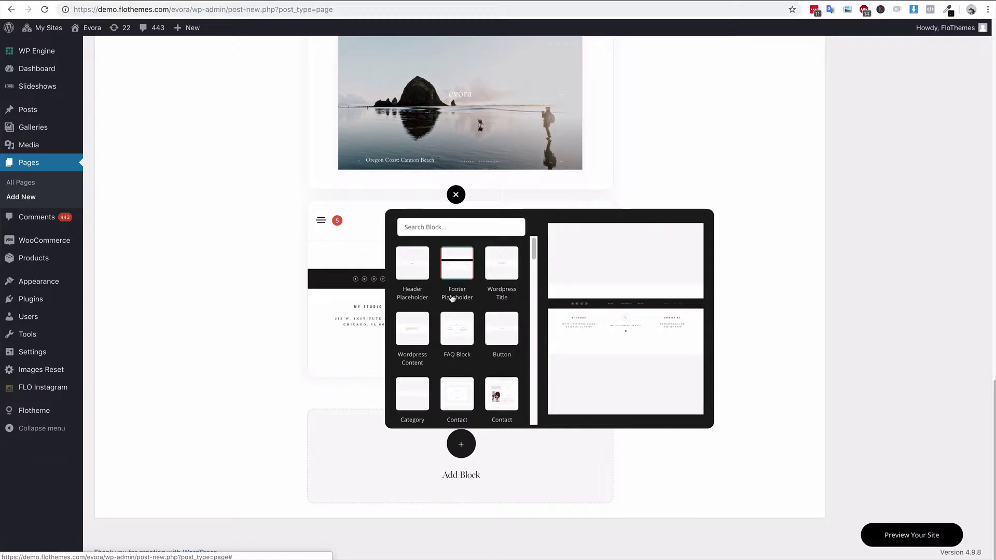
pyautogui.write('slide')
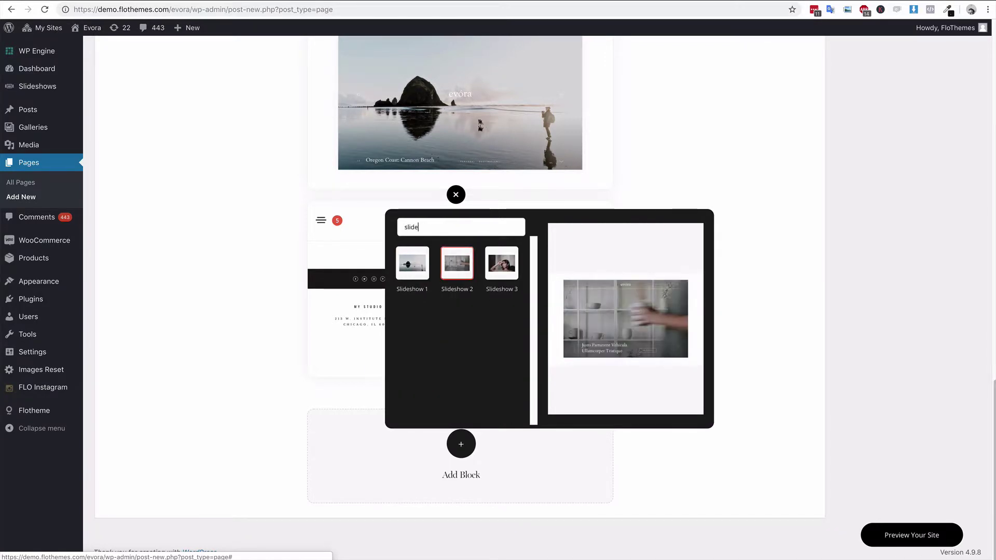
pyautogui.click(460, 274)
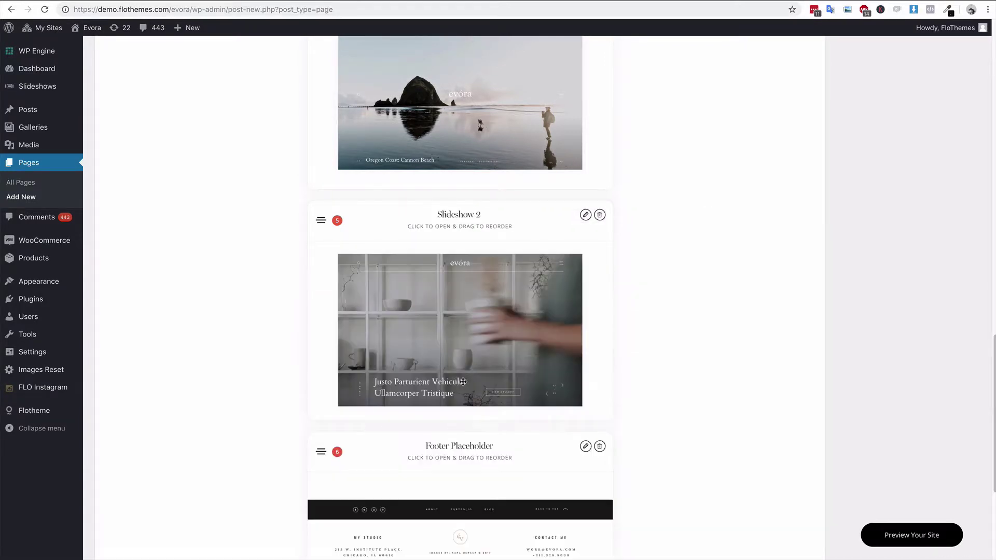
pyautogui.scroll(-4, 498, 320)
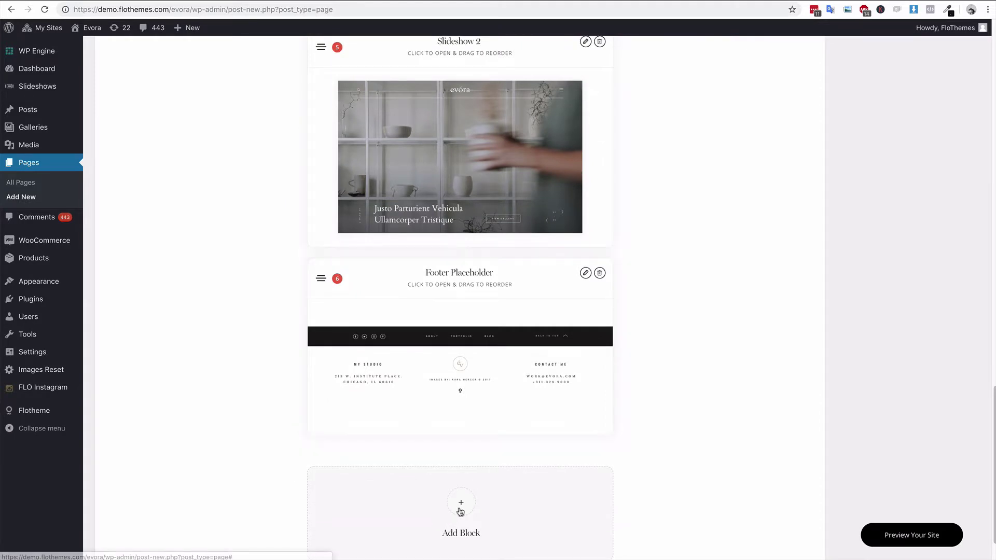
pyautogui.click(461, 501)
pyautogui.write('slide')
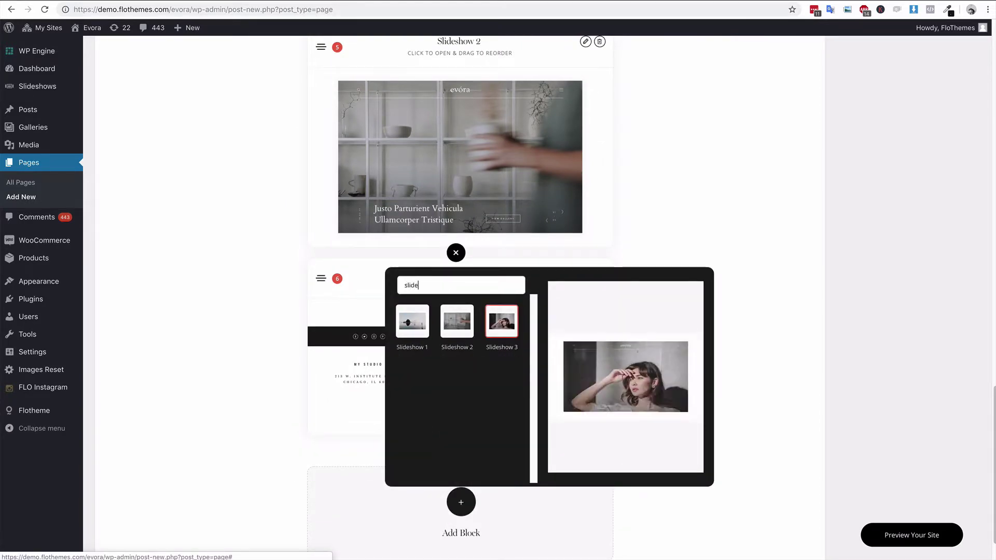
pyautogui.press('Escape')
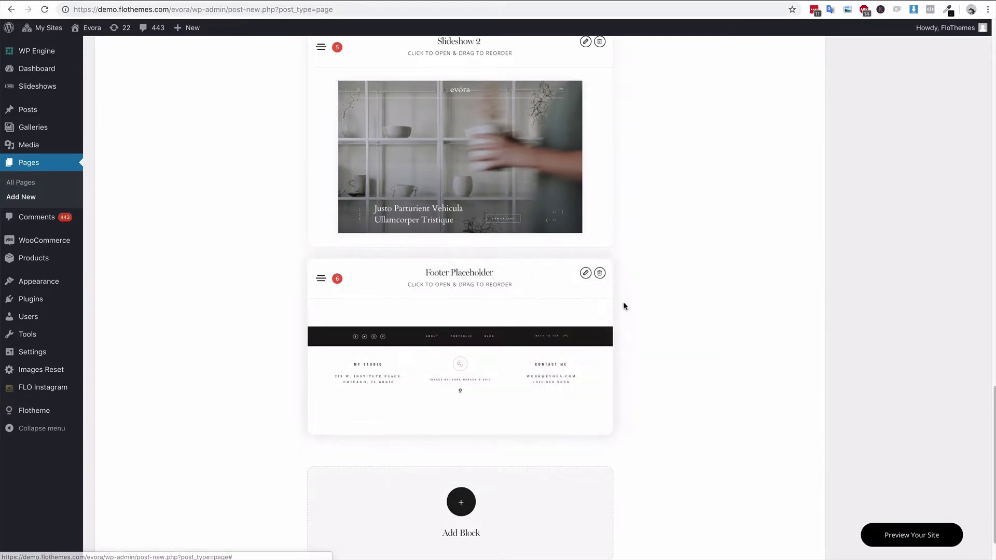
pyautogui.scroll(5, 518, 293)
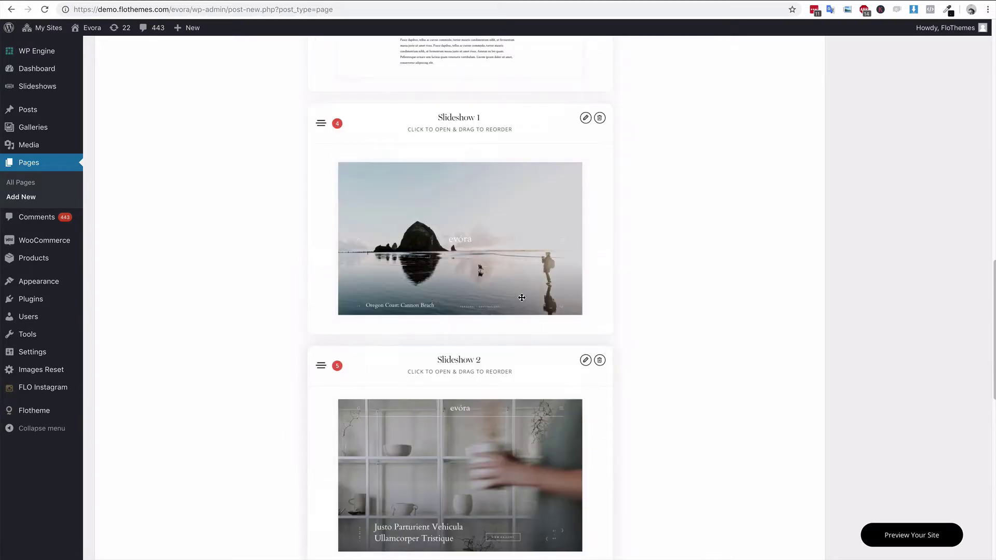
# Reorder the blocks so Header Placeholder is first and Slideshow 1 sits directly beneath it
pyautogui.scroll(6, 570, 205)
pyautogui.scroll(-2, 545, 259)
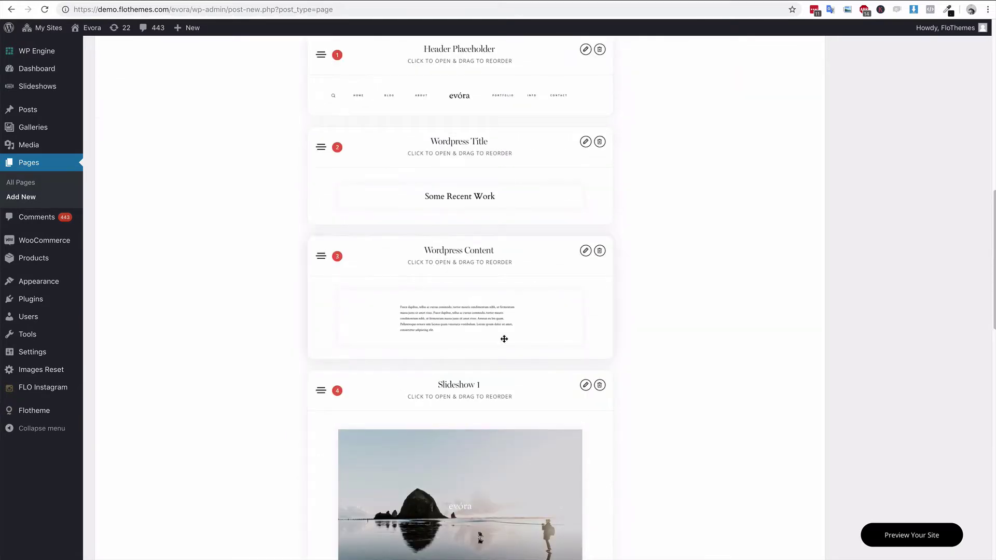
pyautogui.moveTo(476, 364); pyautogui.dragTo(494, 60)
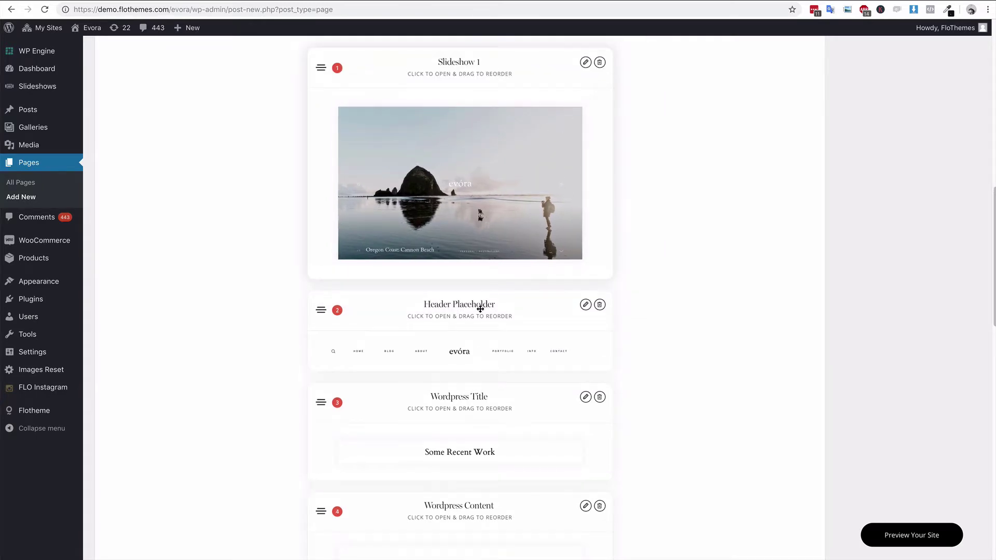
pyautogui.moveTo(472, 334)
pyautogui.mouseDown()
pyautogui.moveTo(513, 82)
pyautogui.moveTo(502, 90)
pyautogui.moveTo(540, 140)
pyautogui.mouseUp()
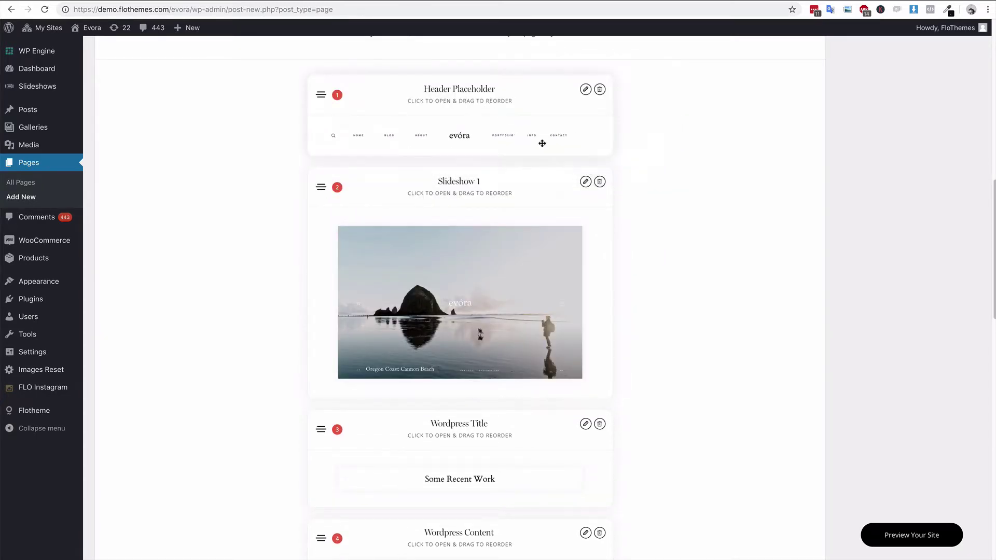
# Expand Slideshow 1's settings and switch Display Header back on
pyautogui.click(585, 182)
pyautogui.scroll(-3, 580, 186)
pyautogui.scroll(1, 519, 187)
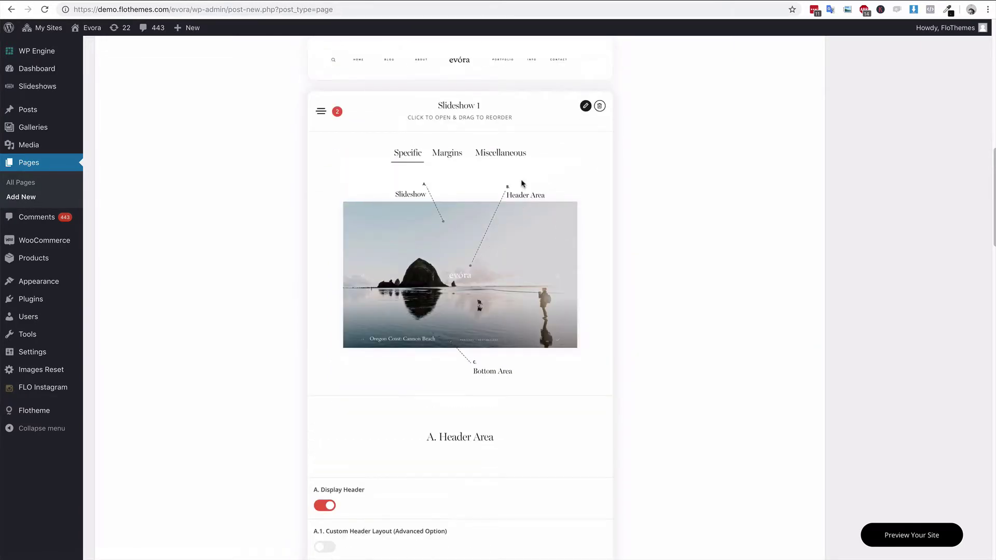
pyautogui.scroll(2, 412, 224)
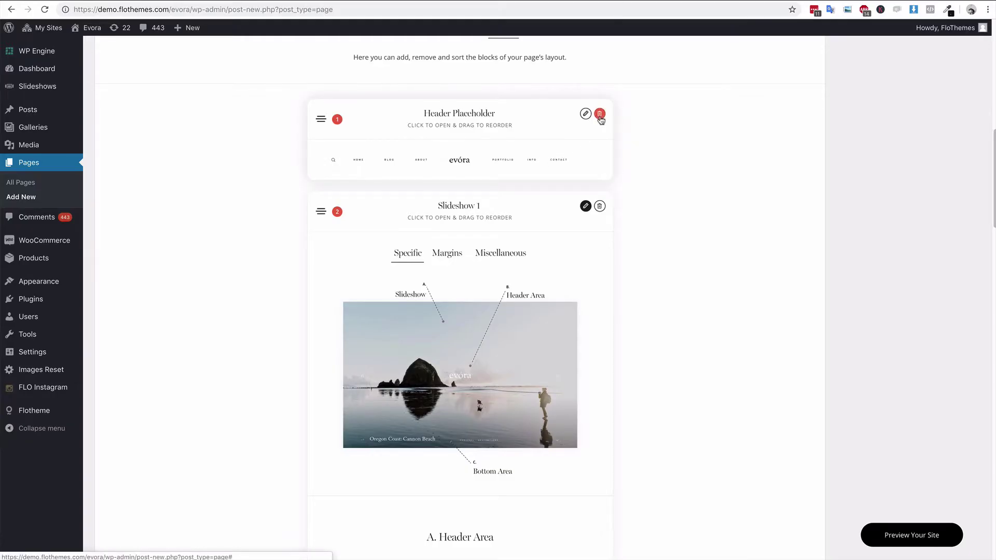
pyautogui.scroll(-2, 600, 119)
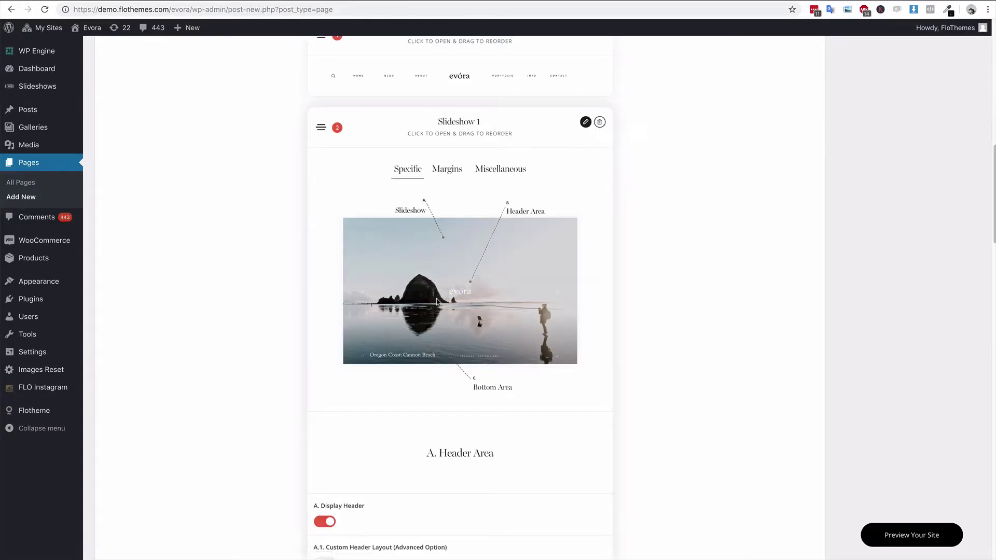
pyautogui.scroll(-3, 432, 195)
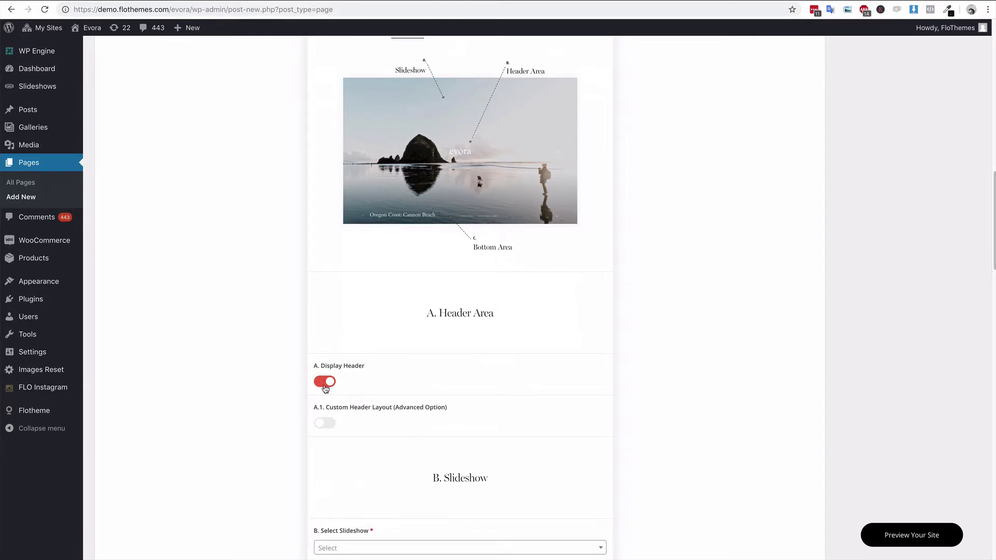
pyautogui.scroll(2, 477, 374)
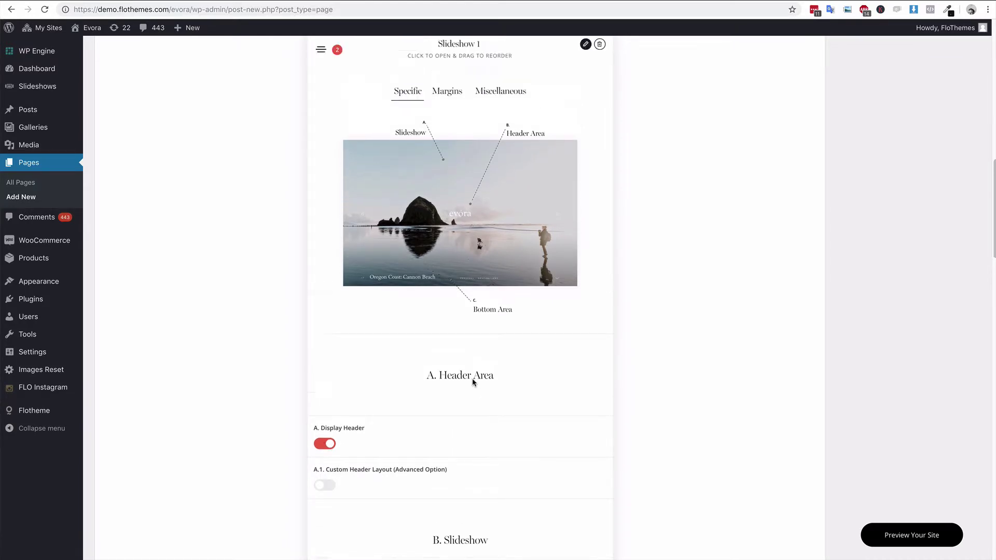
pyautogui.scroll(3, 671, 164)
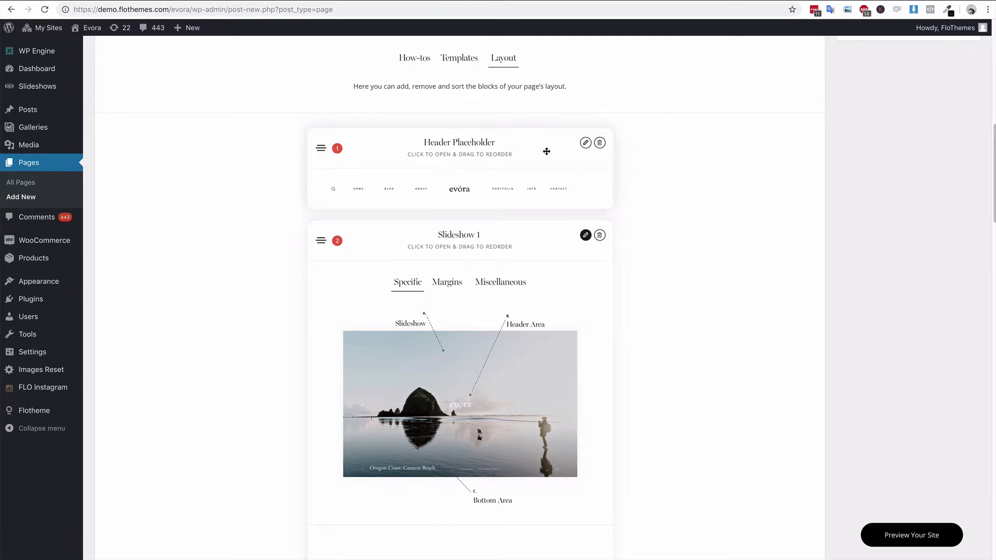
pyautogui.scroll(-3, 462, 277)
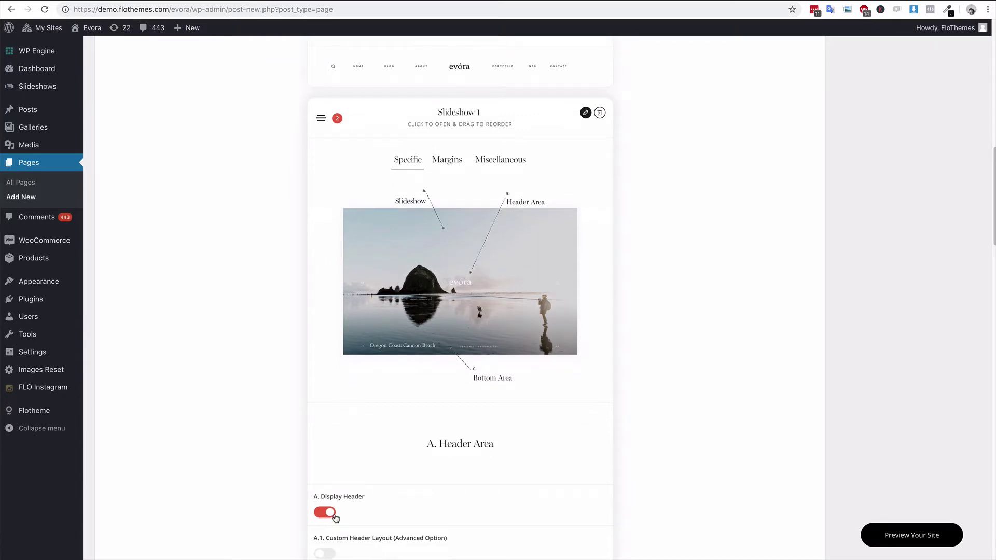
pyautogui.scroll(-2, 444, 305)
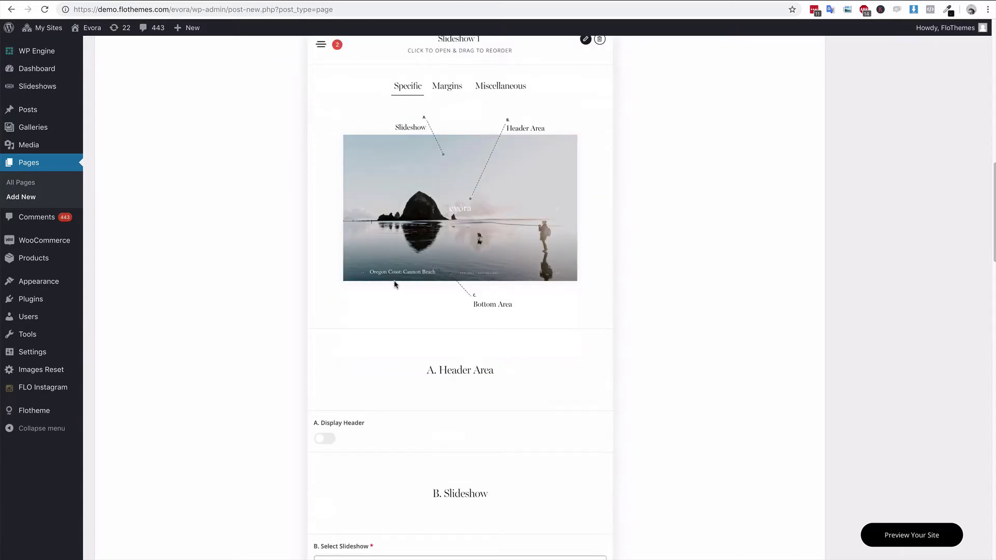
pyautogui.click(325, 452)
# Trash the Header Placeholder block, cancelling the first prompt, then confirming OK on the second
pyautogui.scroll(4, 569, 271)
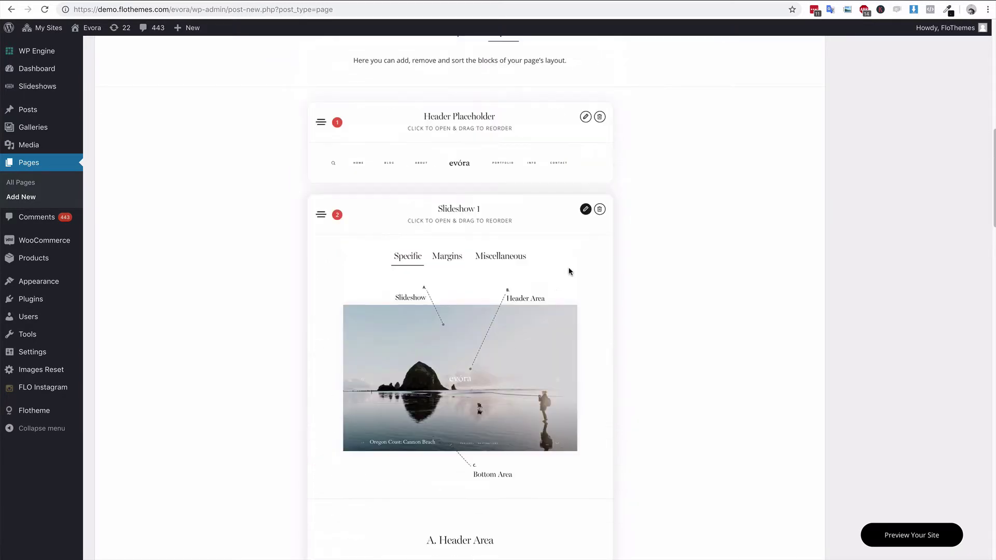
pyautogui.click(599, 118)
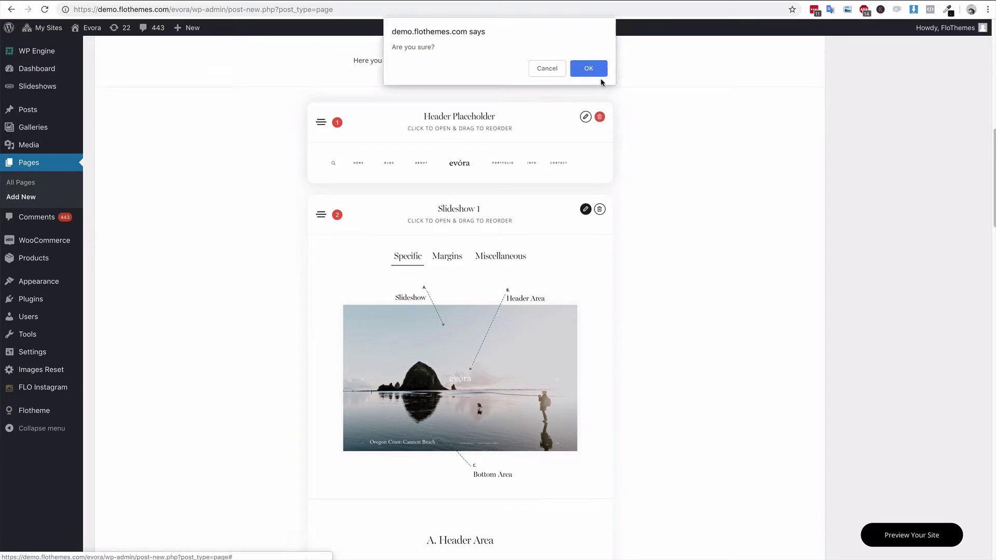
pyautogui.click(551, 74)
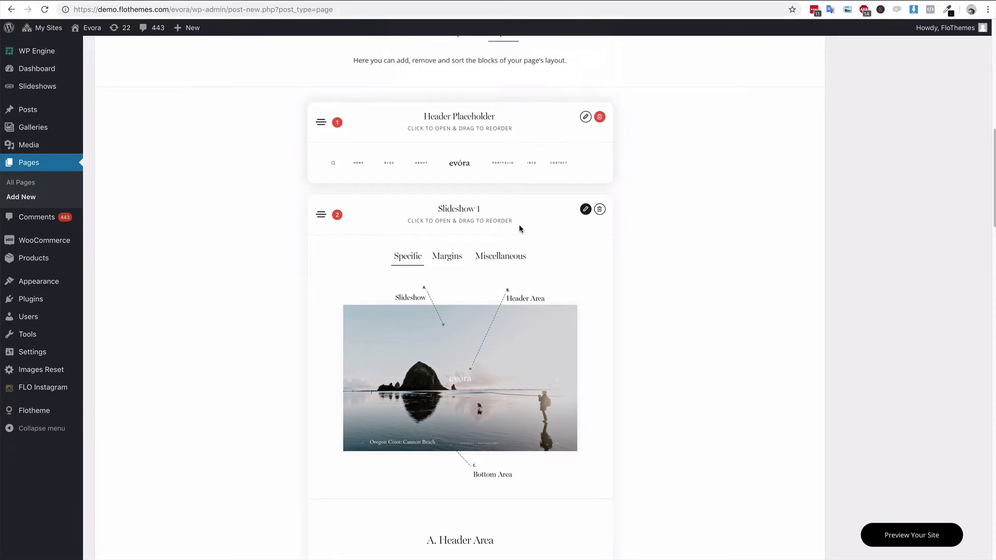
pyautogui.scroll(-15, 518, 224)
pyautogui.scroll(5, 487, 300)
pyautogui.scroll(10, 492, 301)
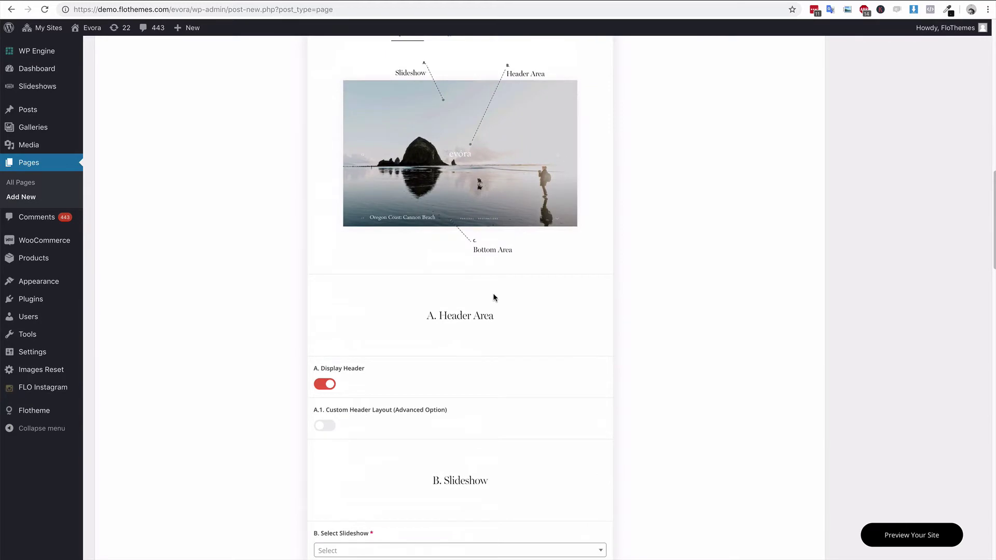
pyautogui.click(599, 108)
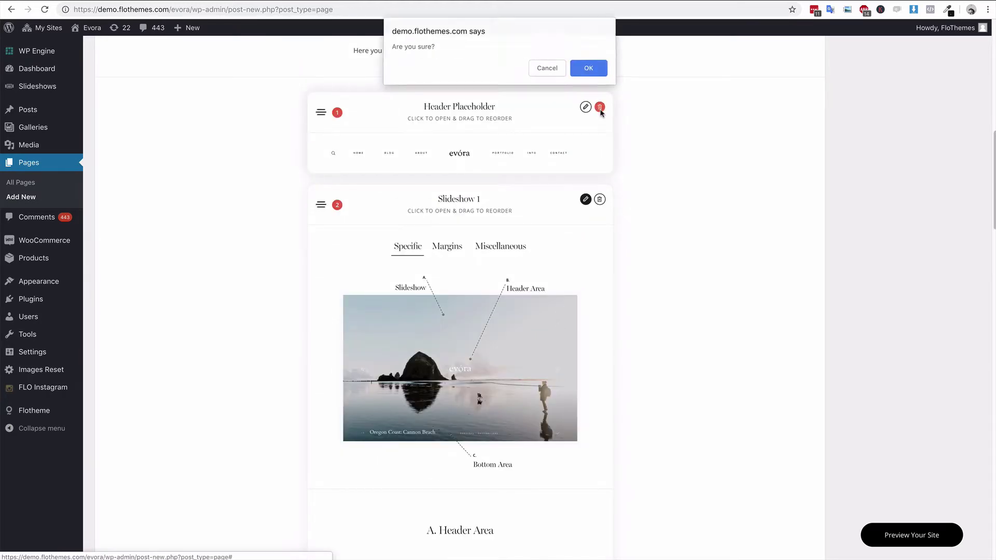
pyautogui.click(590, 69)
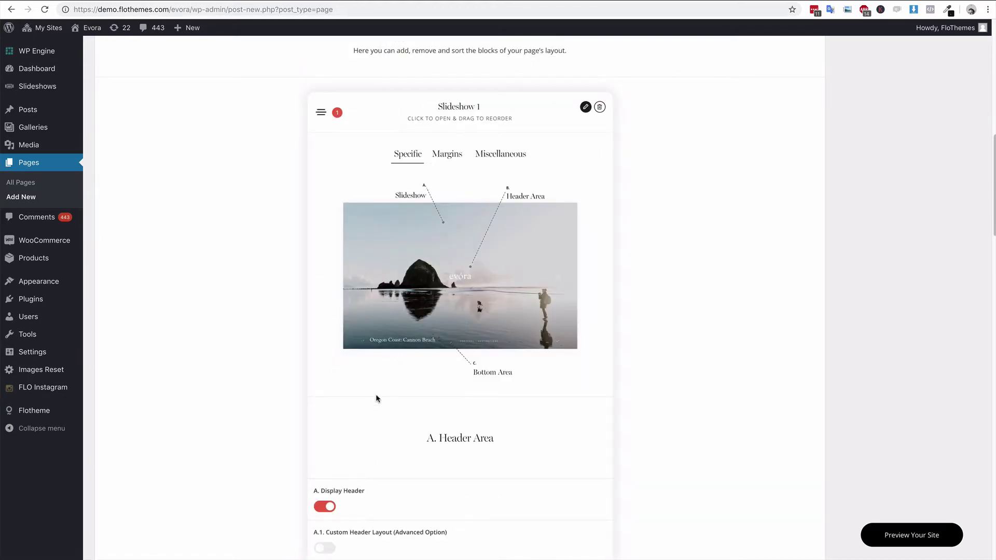
pyautogui.scroll(-3, 434, 366)
pyautogui.scroll(-5, 435, 367)
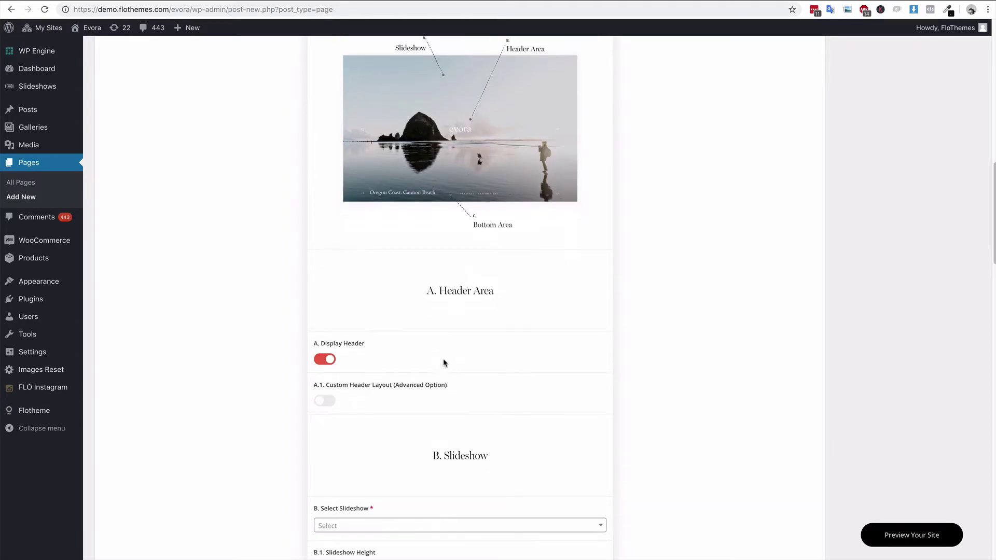
# Leave the custom header layout off and choose the Video Example slideshow
pyautogui.click(325, 160)
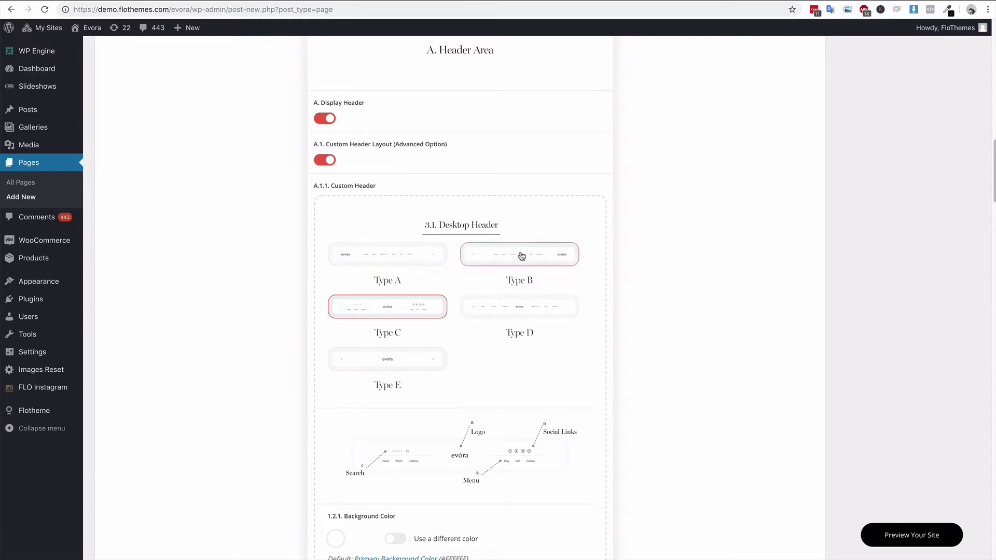
pyautogui.click(325, 160)
pyautogui.click(366, 287)
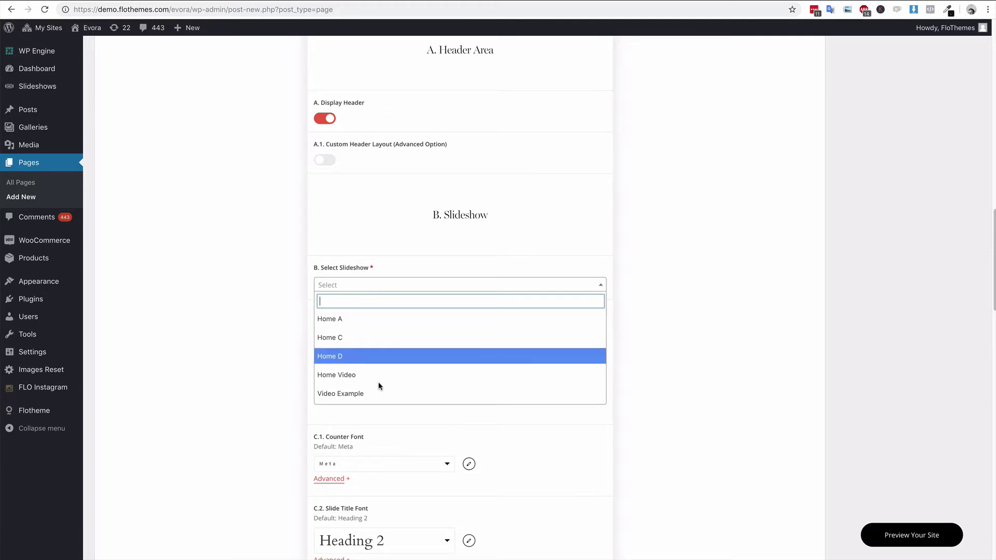
pyautogui.click(361, 393)
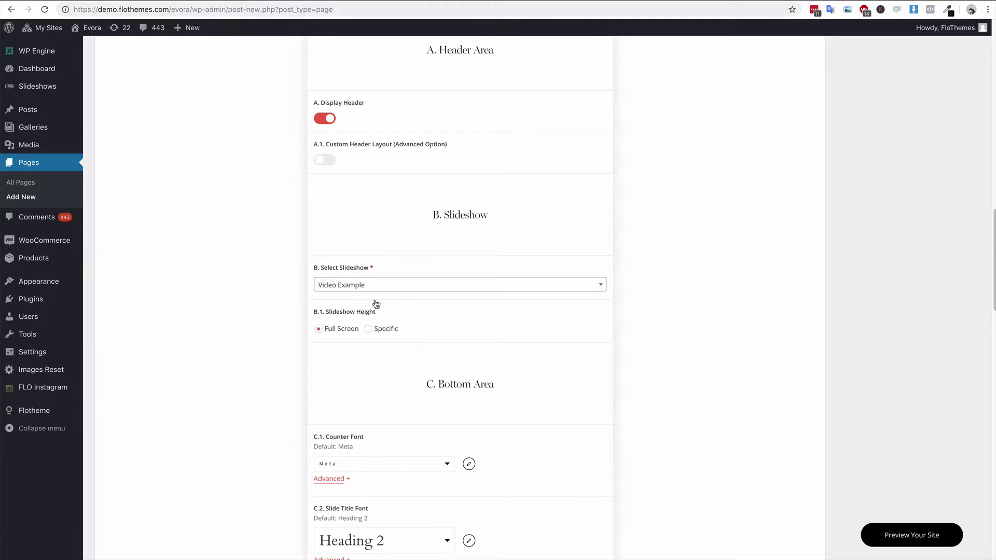
# Try Specific height, then set Slideshow Height back to Full Screen
pyautogui.click(368, 329)
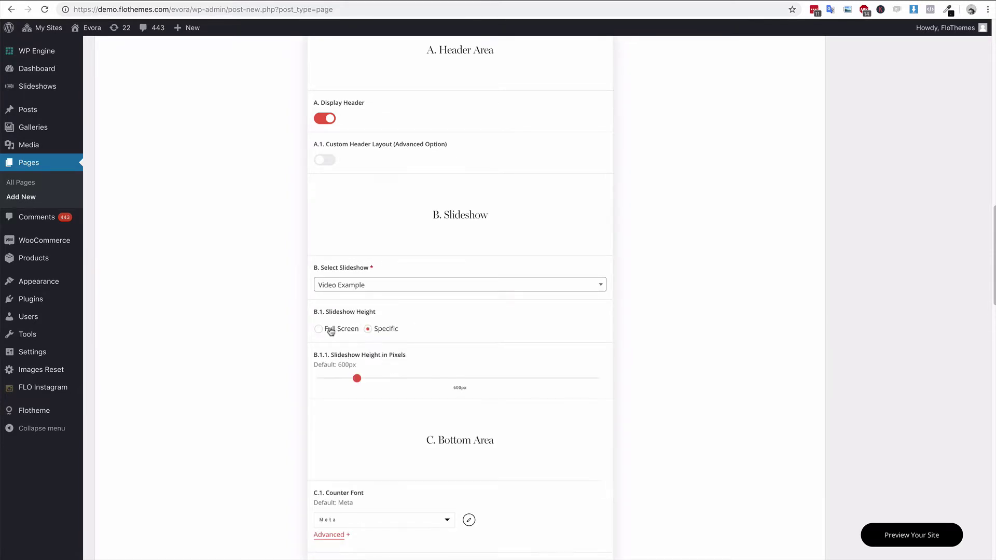
pyautogui.click(320, 330)
pyautogui.scroll(10, 452, 343)
pyautogui.scroll(-5, 459, 269)
pyautogui.scroll(-6, 459, 269)
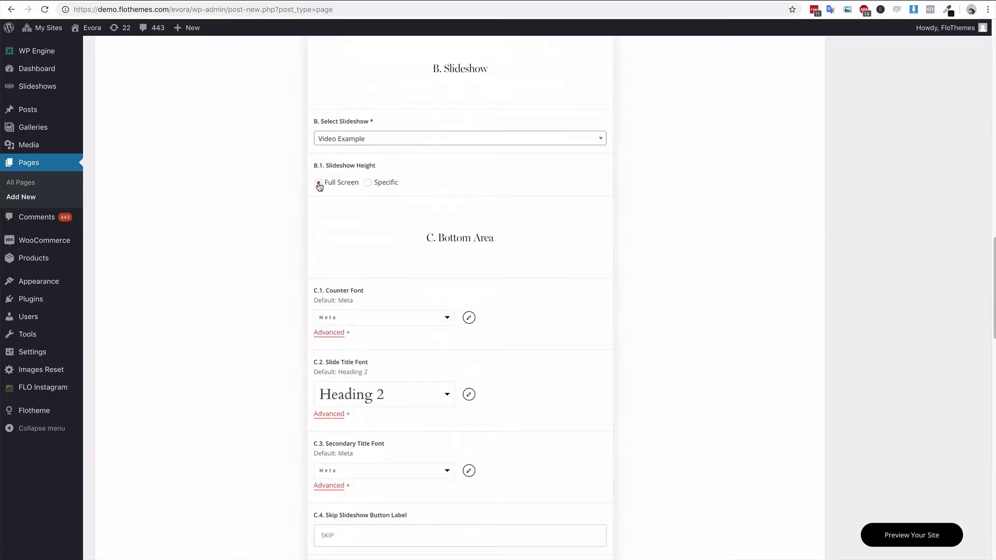
pyautogui.click(370, 184)
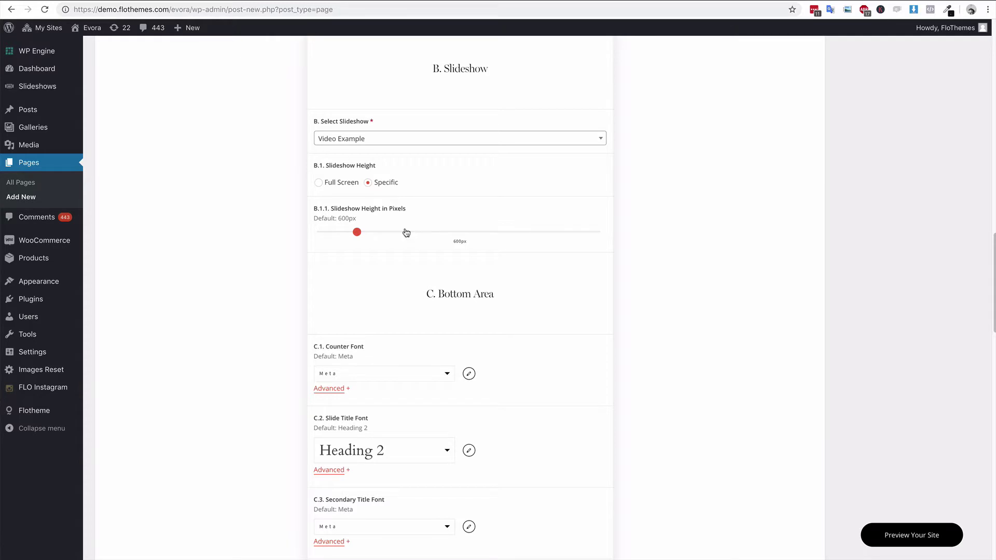
pyautogui.click(319, 182)
# Select the SKIP label text in the slideshow settings
pyautogui.scroll(-1, 372, 221)
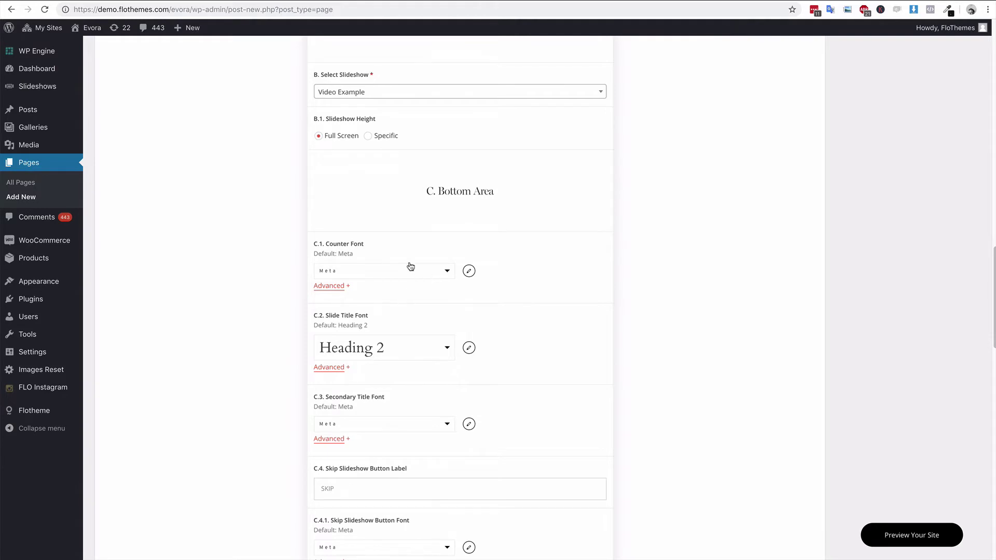
pyautogui.scroll(-1, 467, 262)
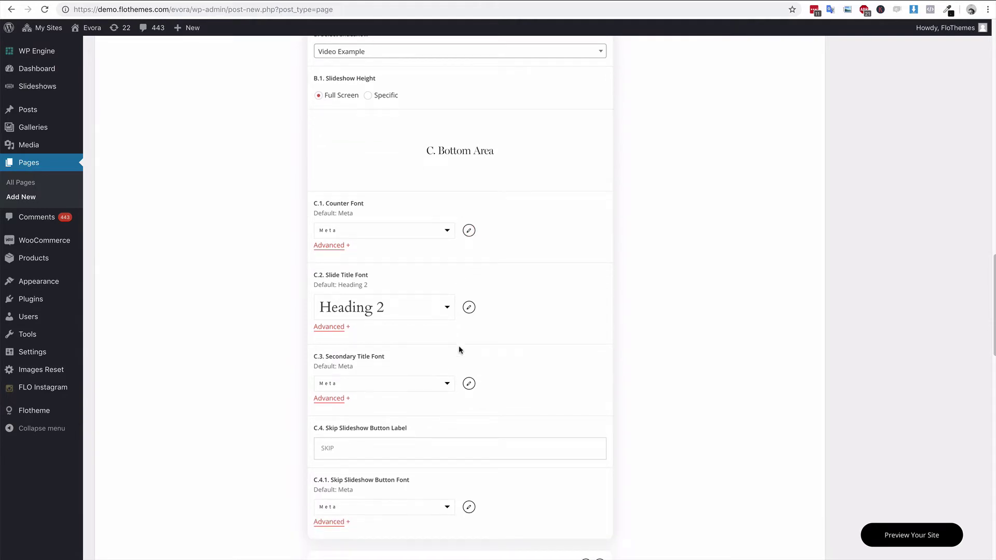
pyautogui.scroll(10, 491, 269)
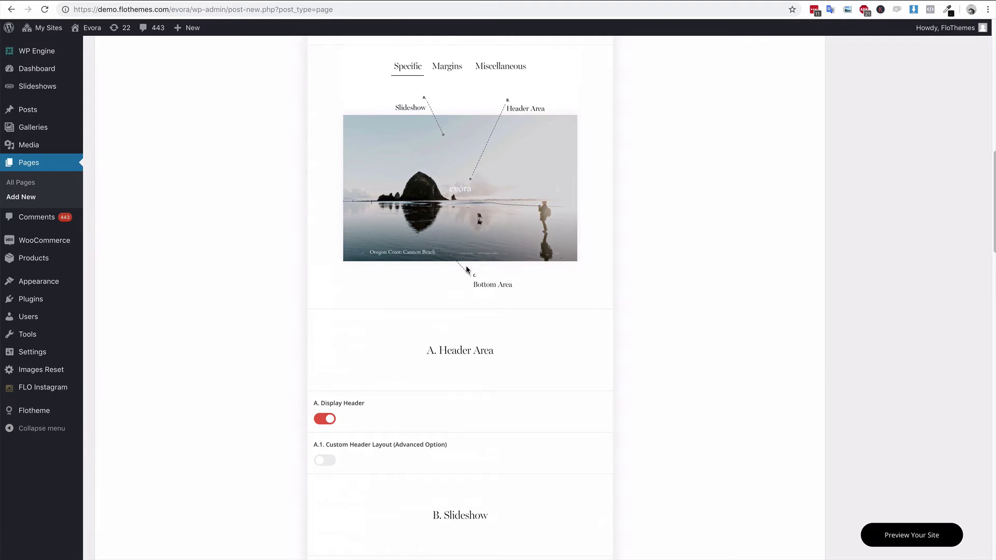
pyautogui.scroll(-10, 501, 259)
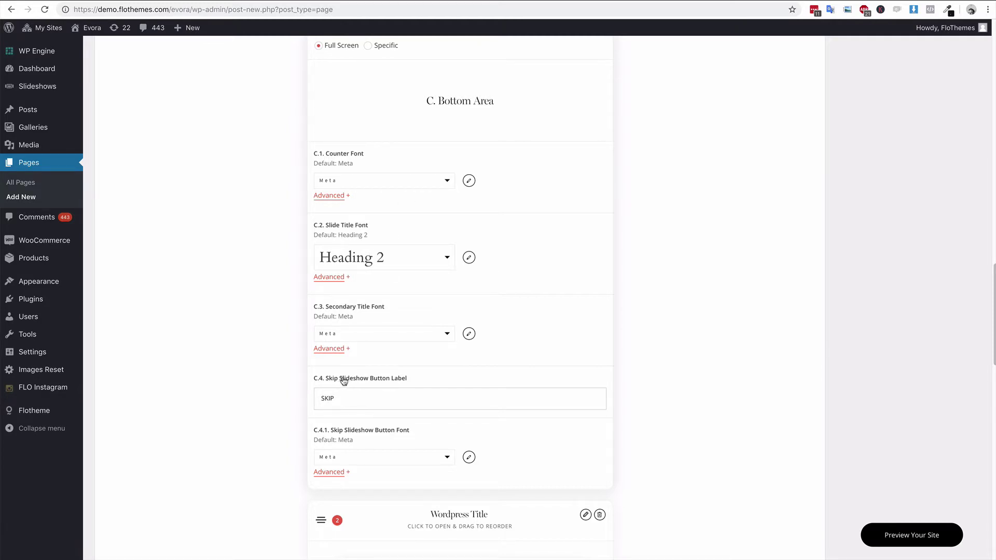
pyautogui.doubleClick(328, 398)
pyautogui.scroll(10, 540, 378)
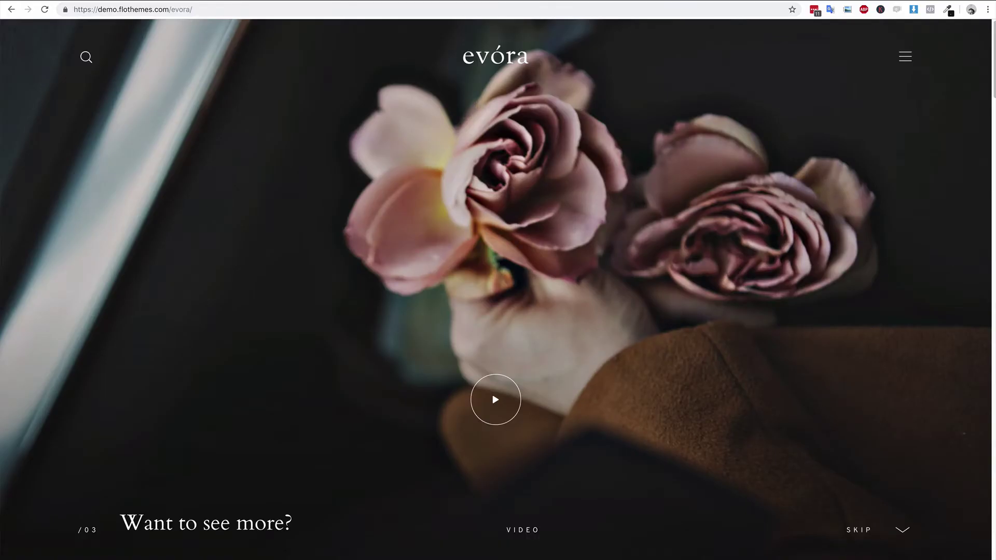
# Press SKIP on the live site's video slideshow
pyautogui.click(856, 530)
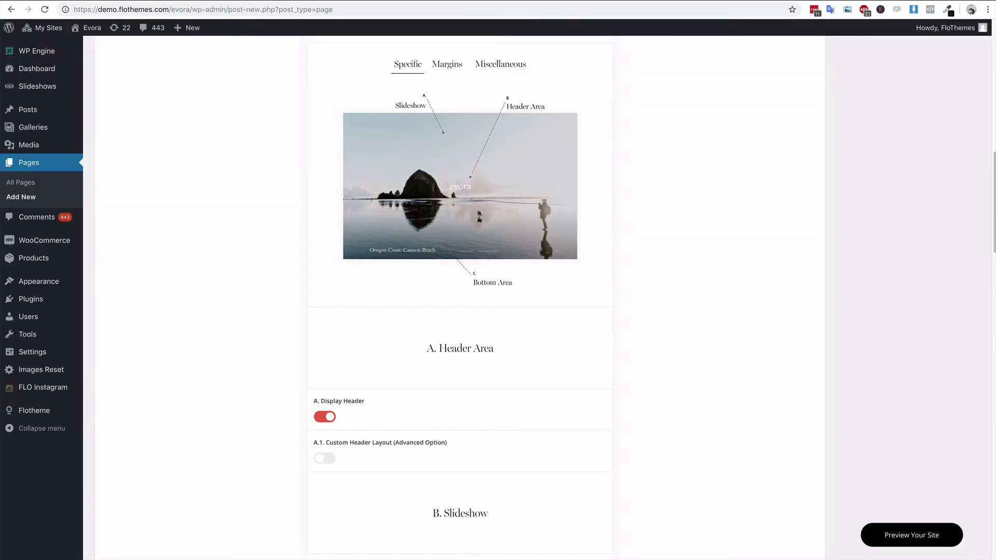
pyautogui.scroll(-10, 503, 211)
pyautogui.scroll(-4, 367, 351)
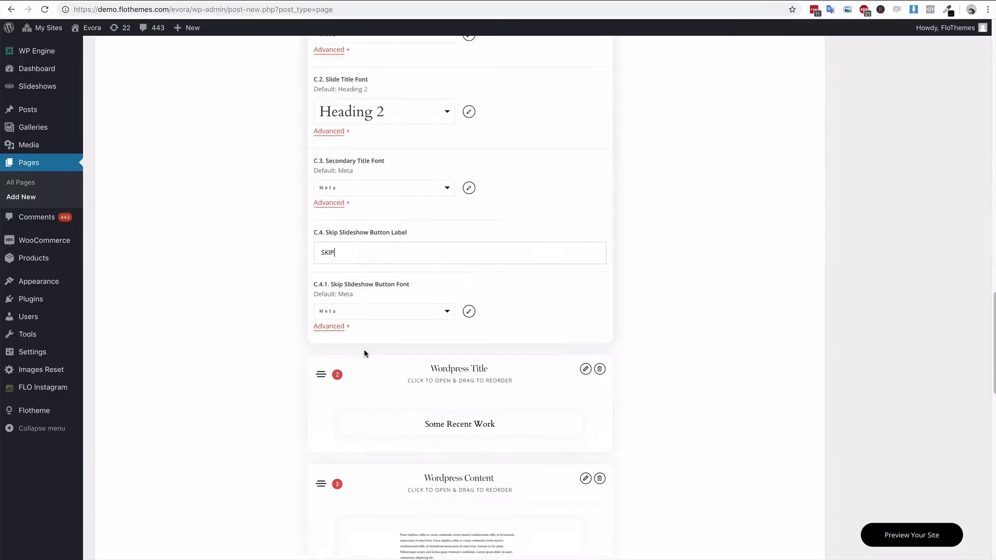
pyautogui.scroll(10, 495, 280)
pyautogui.scroll(5, 511, 290)
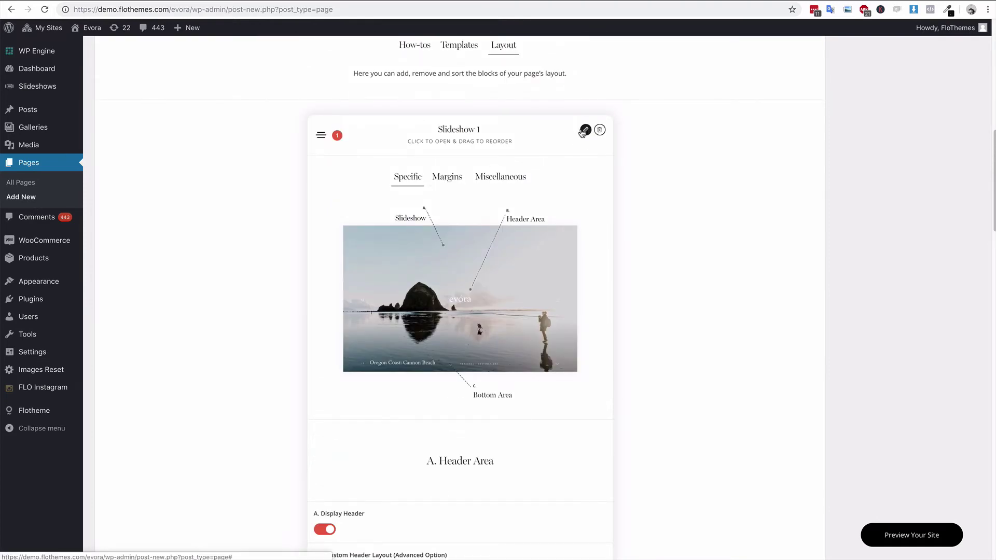
# In the editor, collapse Slideshow 1's settings and expand Slideshow 2's to review its options
pyautogui.click(584, 131)
pyautogui.scroll(-7, 533, 291)
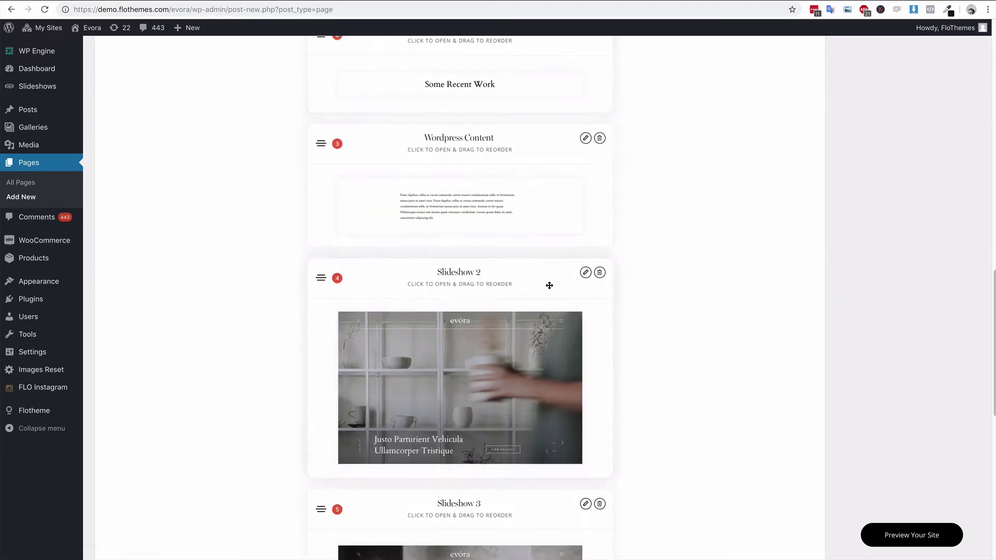
pyautogui.click(585, 274)
pyautogui.scroll(-6, 519, 311)
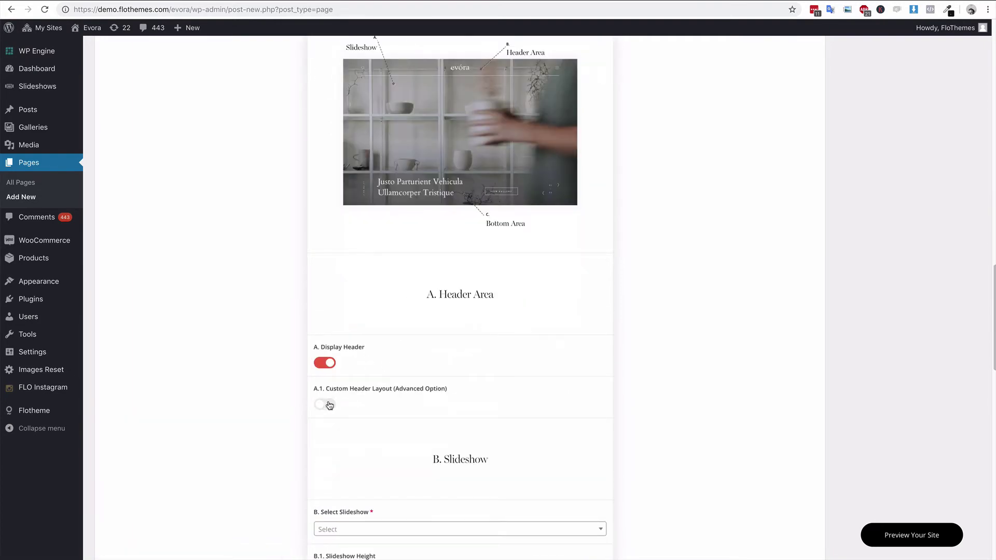
pyautogui.scroll(-4, 394, 368)
pyautogui.scroll(-6, 394, 363)
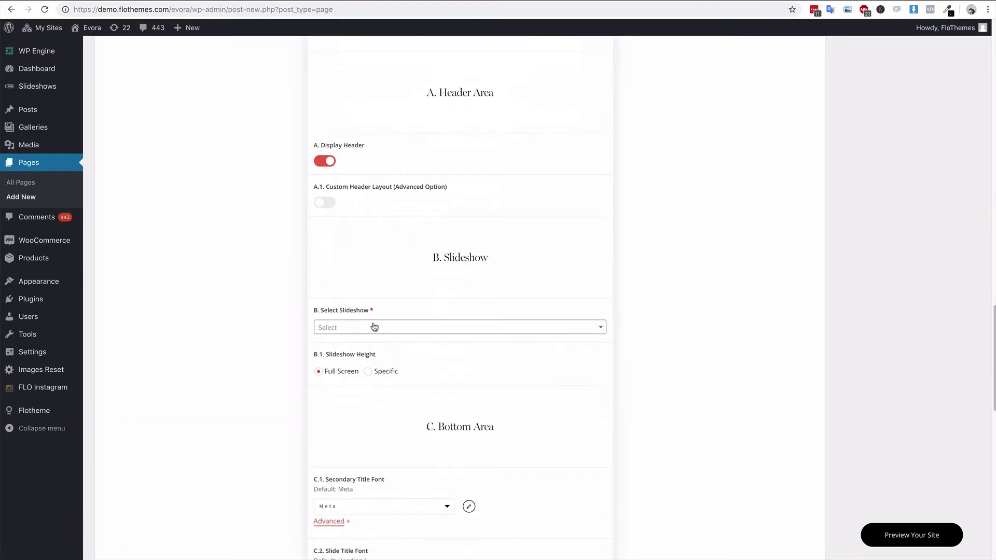
pyautogui.scroll(4, 413, 372)
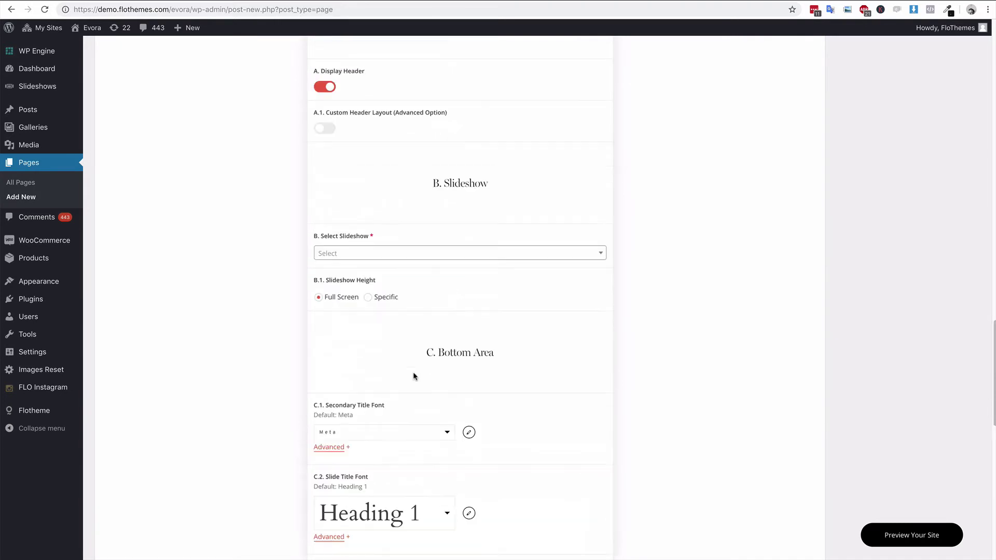
pyautogui.scroll(-3, 413, 371)
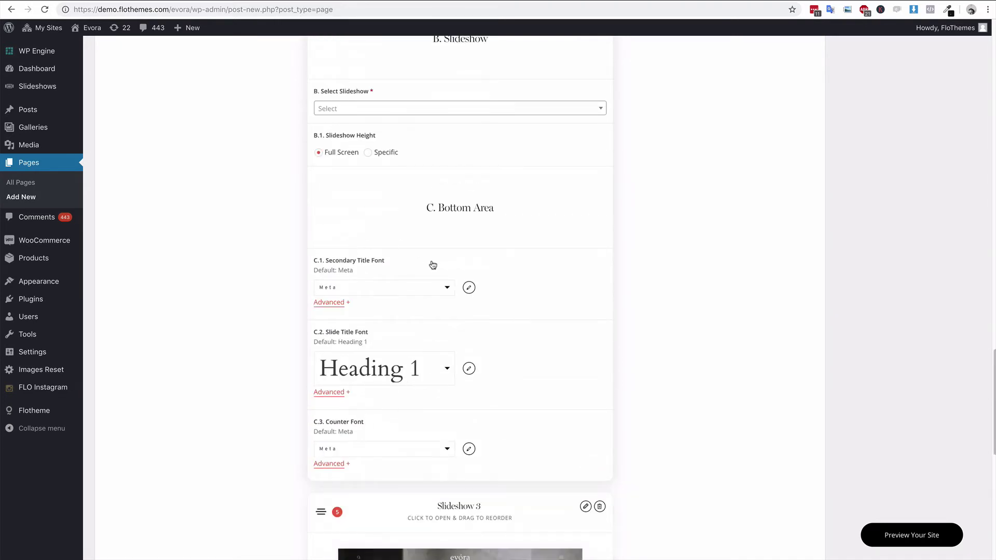
pyautogui.scroll(9, 440, 322)
pyautogui.scroll(-10, 441, 321)
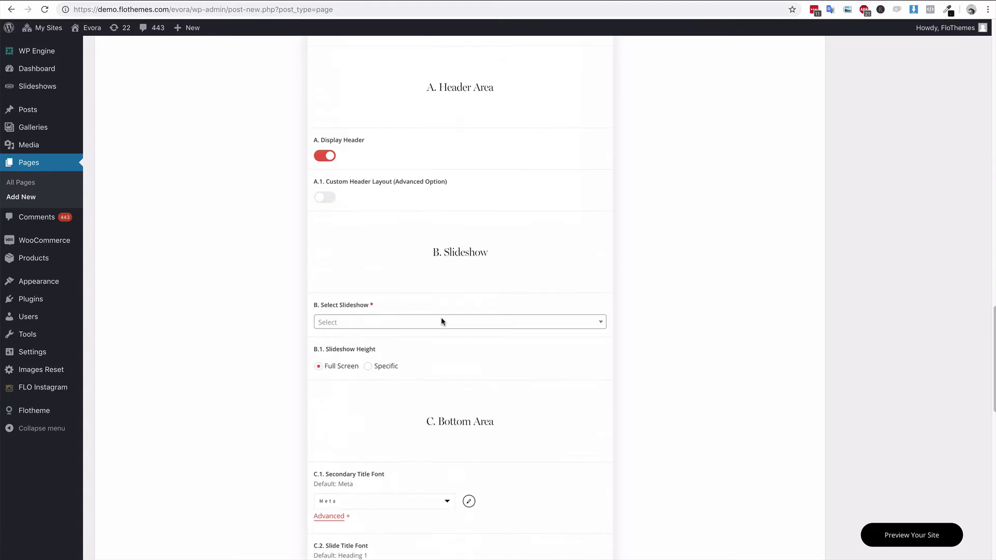
pyautogui.scroll(-5, 450, 321)
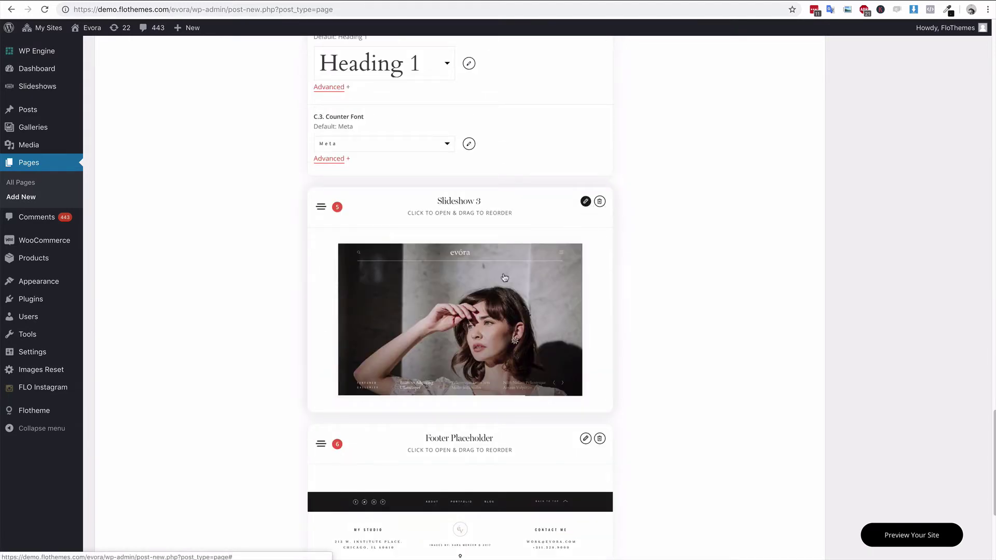
# Open Slideshow 3's settings and choose Home A under Select Slideshow
pyautogui.click(585, 138)
pyautogui.scroll(-5, 463, 308)
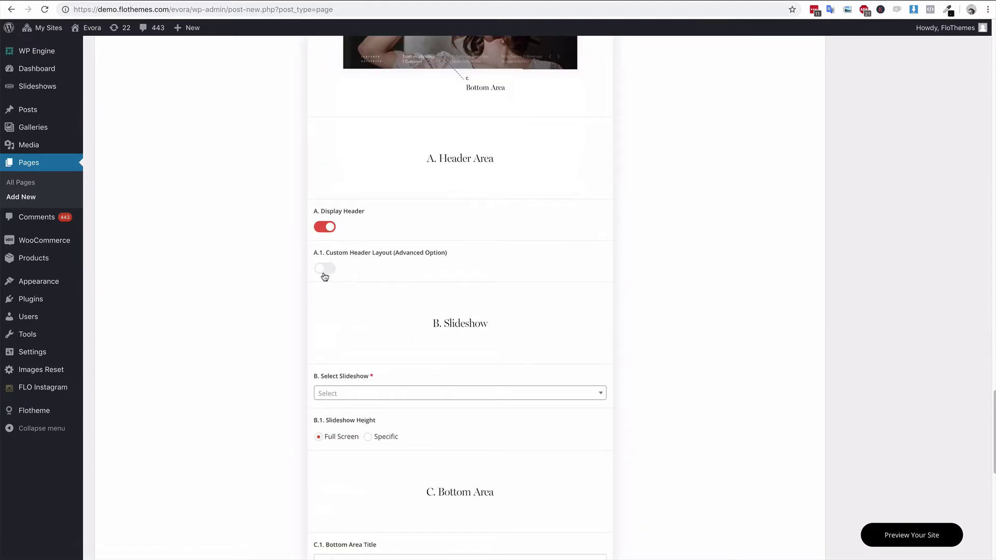
pyautogui.click(358, 394)
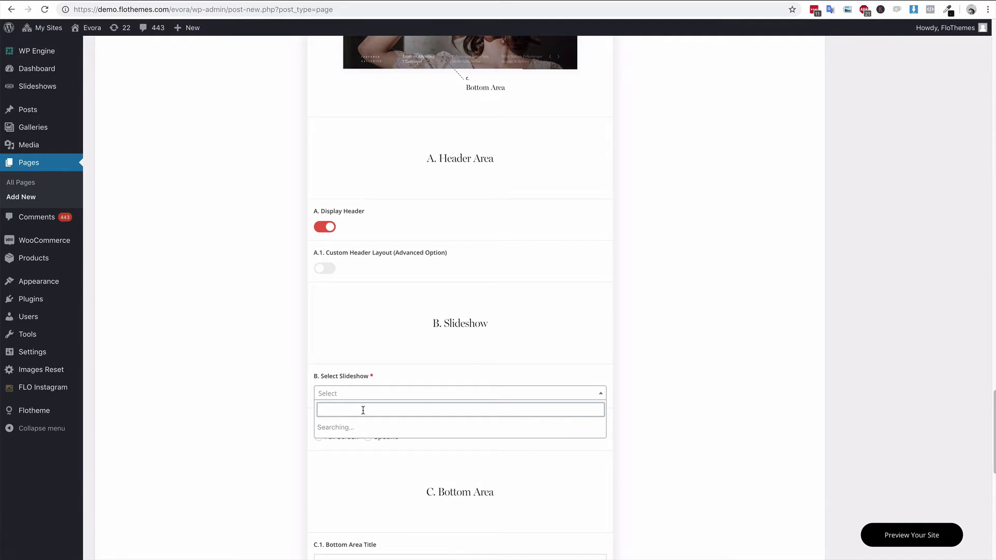
pyautogui.click(387, 422)
# Select the FEATURED GALLERIES bottom area title text, then deselect it
pyautogui.scroll(-3, 428, 417)
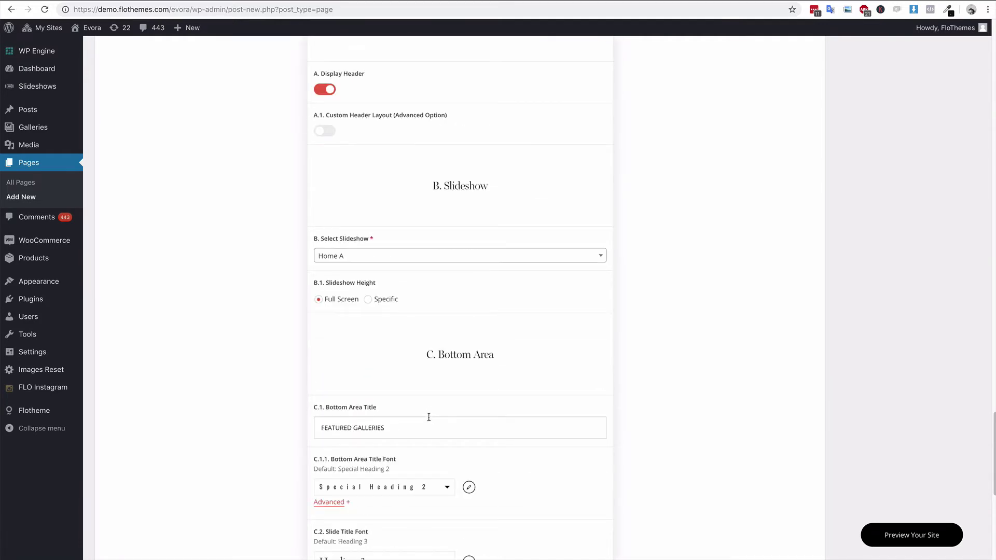
pyautogui.scroll(-2, 439, 421)
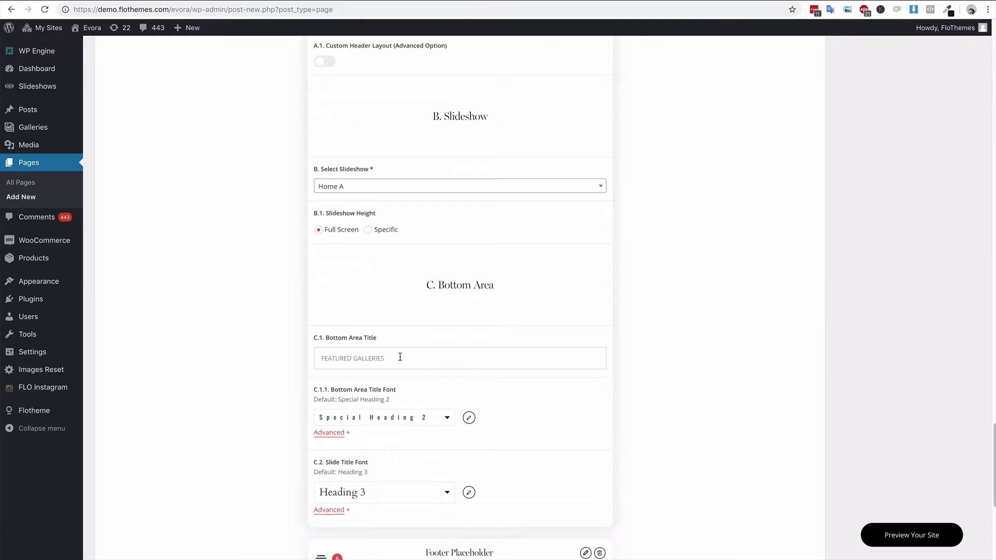
pyautogui.moveTo(407, 357); pyautogui.dragTo(307, 358)
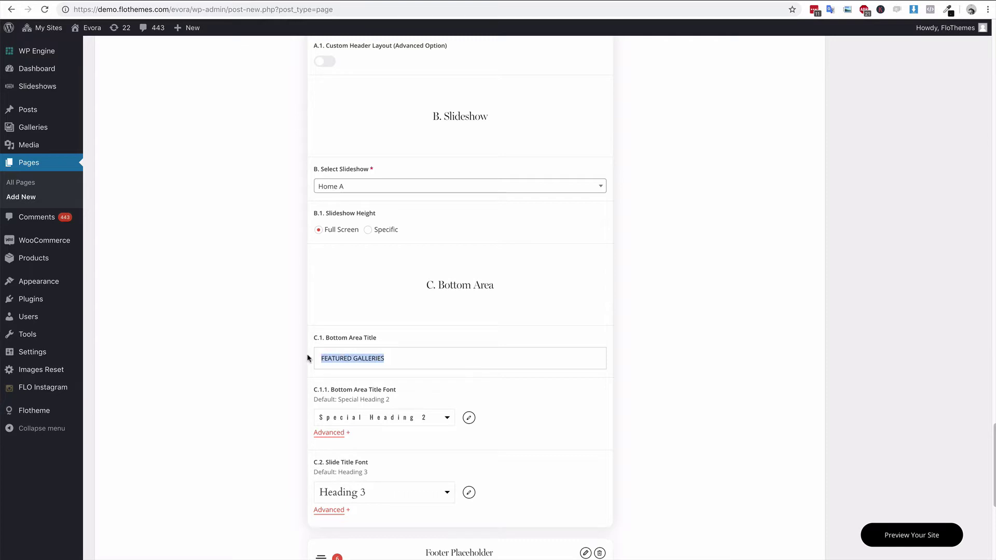
pyautogui.click(431, 355)
pyautogui.scroll(10, 464, 405)
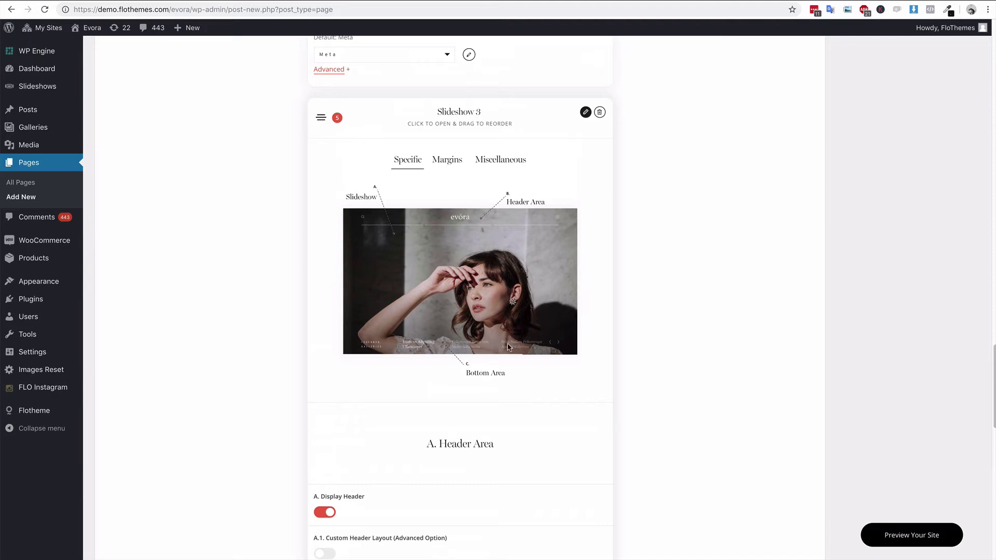
# Delete the Slideshow 3 block and confirm with OK
pyautogui.scroll(-10, 511, 346)
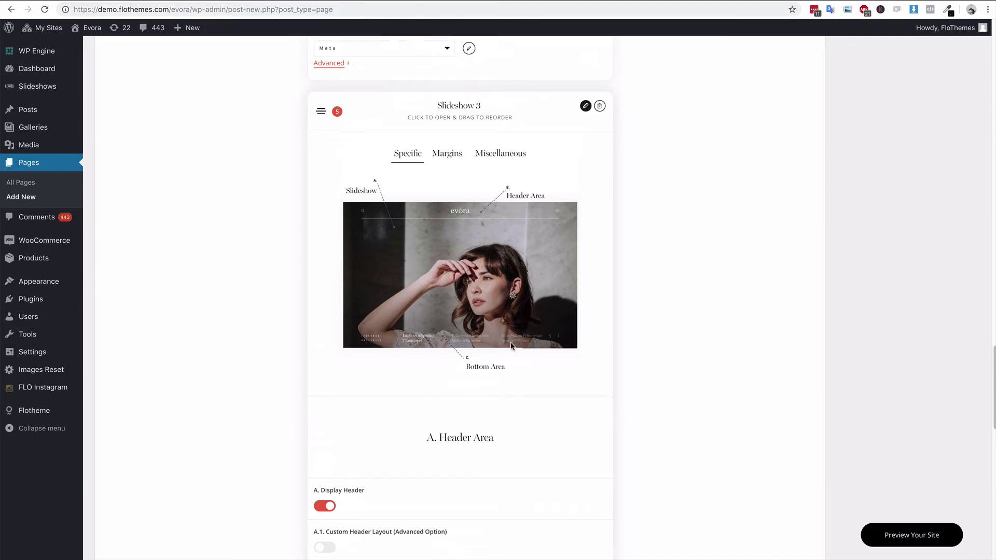
pyautogui.scroll(15, 509, 344)
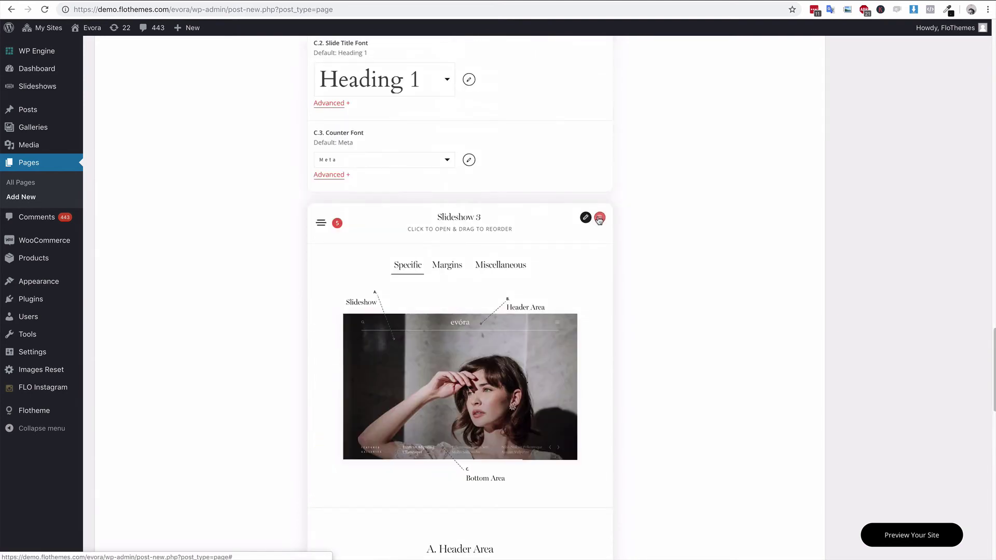
pyautogui.click(599, 217)
pyautogui.click(588, 68)
# Set Slideshow 2 to Video Example, collapse it, and drag it to the top of the layout
pyautogui.scroll(8, 528, 325)
pyautogui.scroll(5, 530, 325)
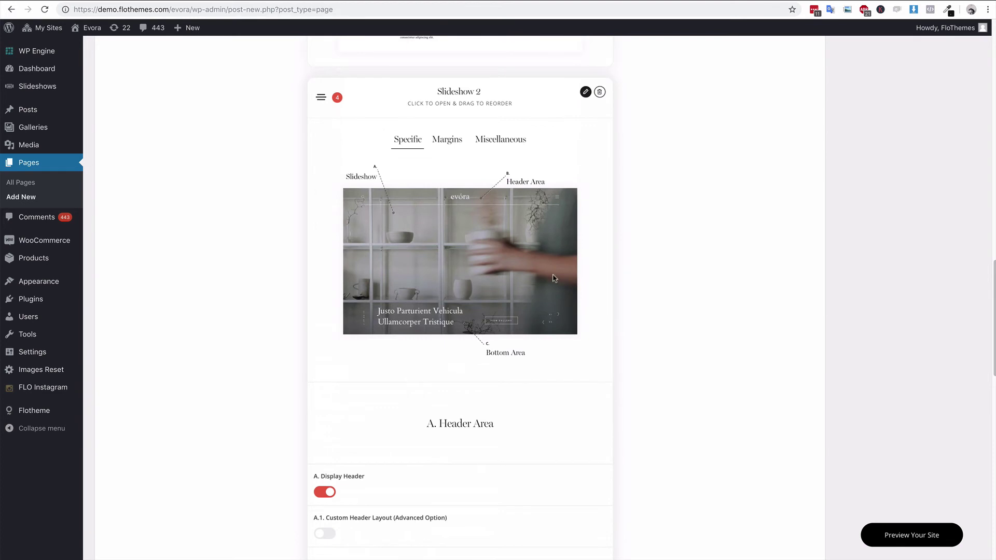
pyautogui.scroll(-8, 418, 340)
pyautogui.click(351, 349)
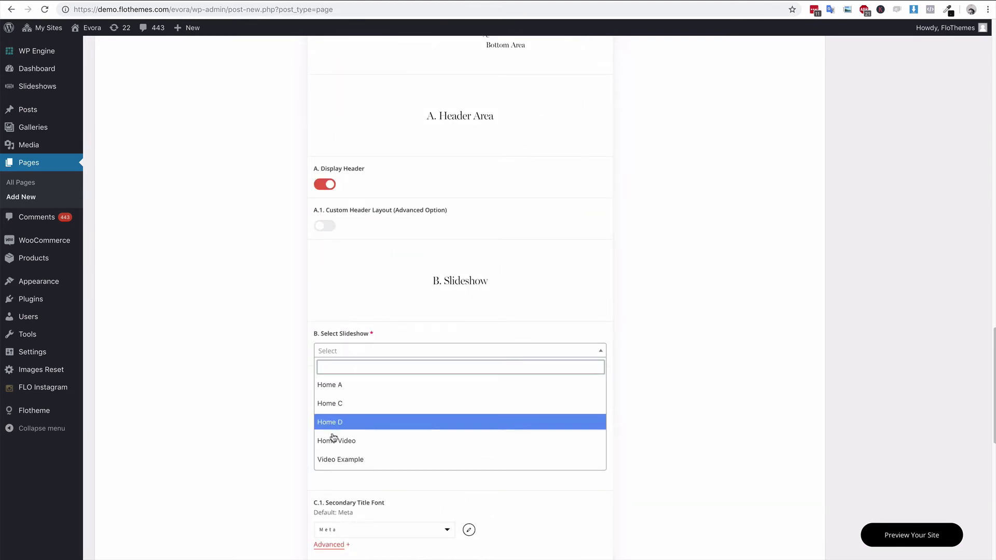
pyautogui.click(336, 457)
pyautogui.scroll(8, 580, 288)
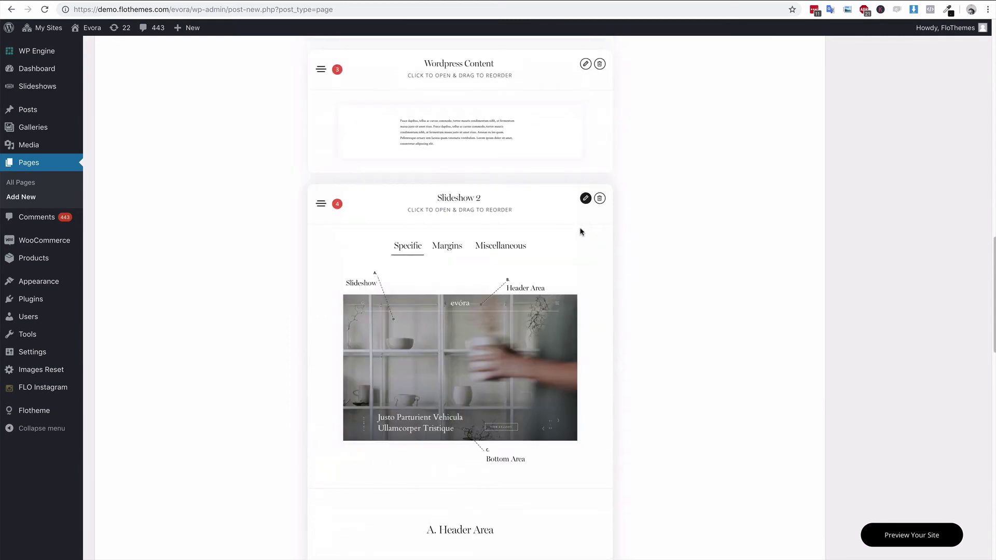
pyautogui.click(585, 198)
pyautogui.scroll(1, 503, 316)
pyautogui.moveTo(500, 218)
pyautogui.mouseDown()
pyautogui.moveTo(475, 69)
pyautogui.moveTo(507, 149)
pyautogui.moveTo(505, 236)
pyautogui.moveTo(503, 173)
pyautogui.moveTo(505, 217)
pyautogui.mouseUp()
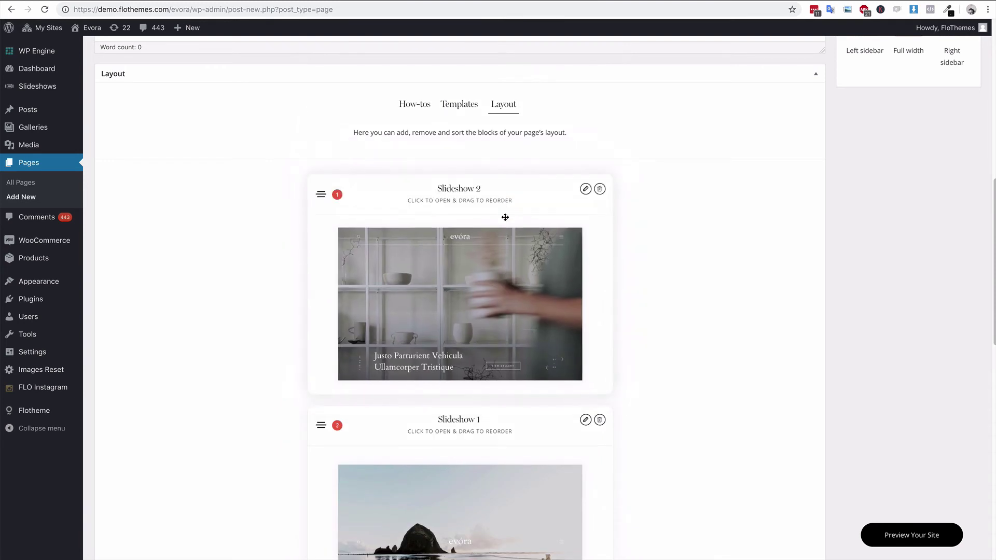
# Trash Slideshow 1, confirm OK, and publish the 'Slideshow Examples' page
pyautogui.click(600, 419)
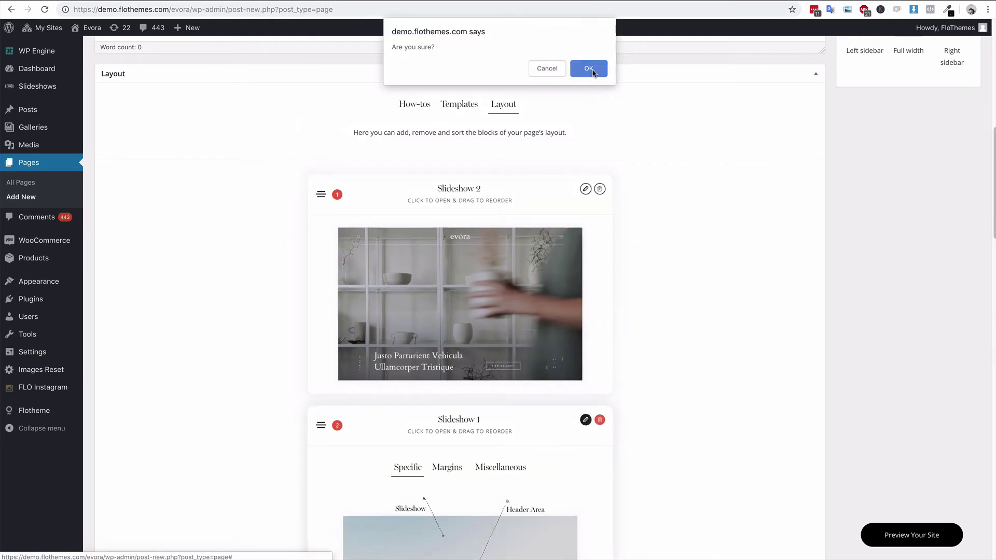
pyautogui.click(588, 68)
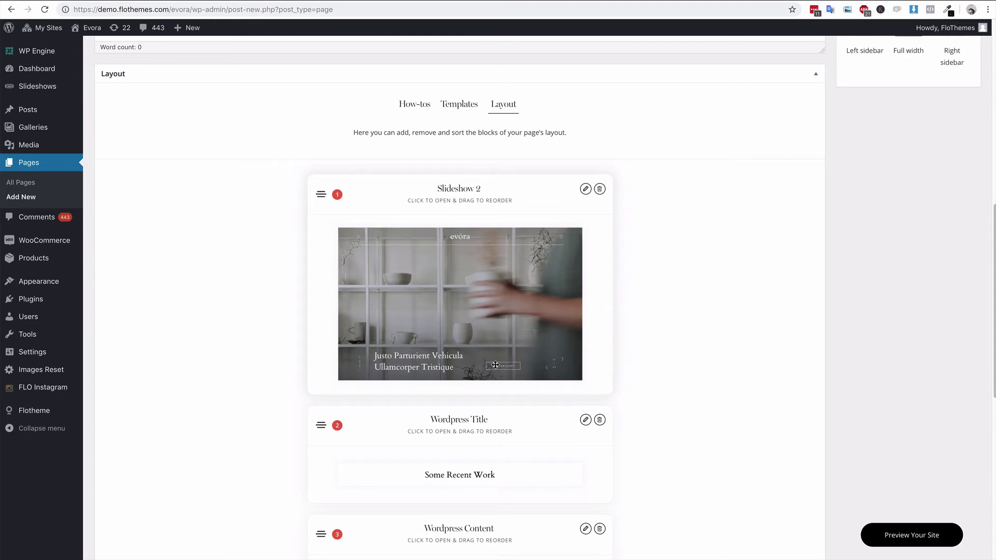
pyautogui.scroll(1, 631, 299)
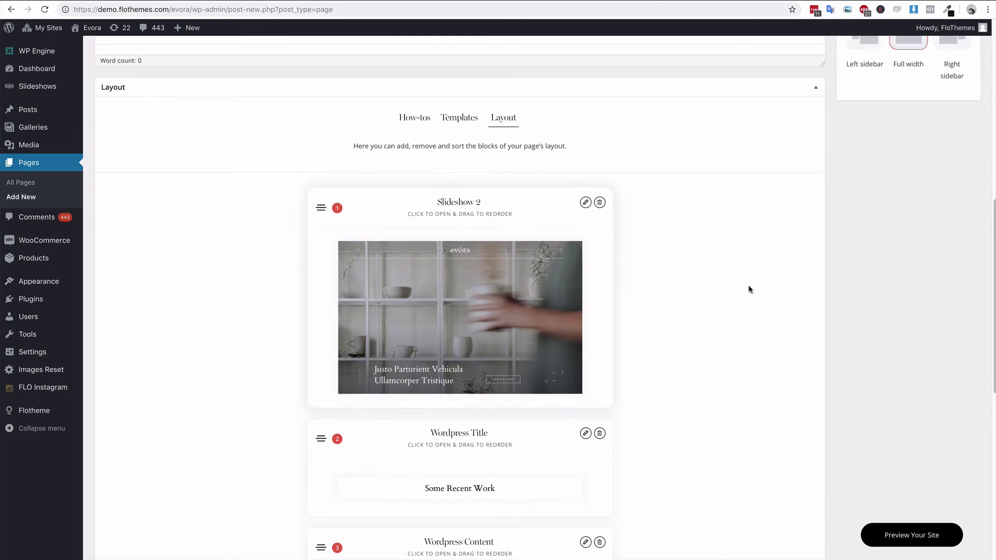
pyautogui.scroll(8, 749, 289)
pyautogui.click(956, 185)
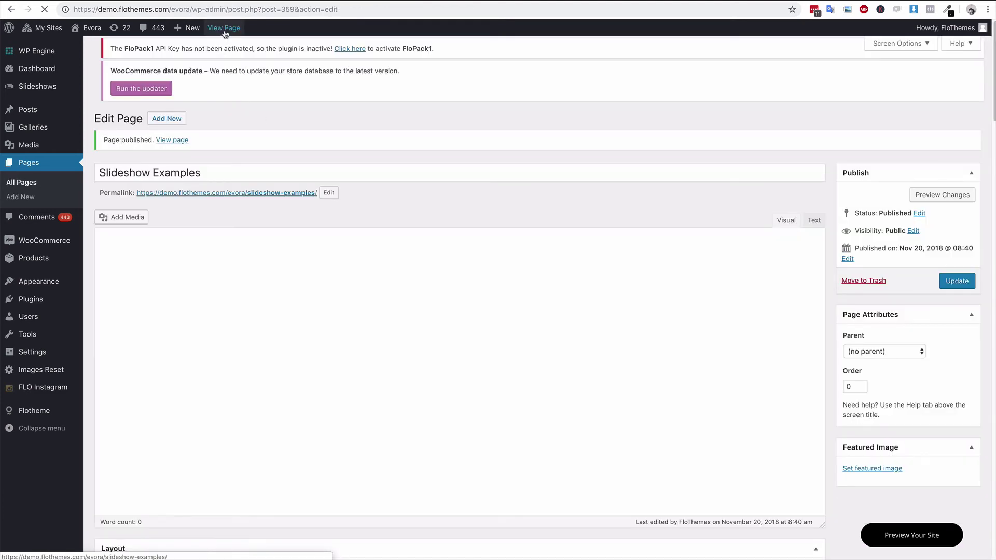
# View the live page and advance through the rocky shore, roses and whiskey slides
pyautogui.click(223, 27)
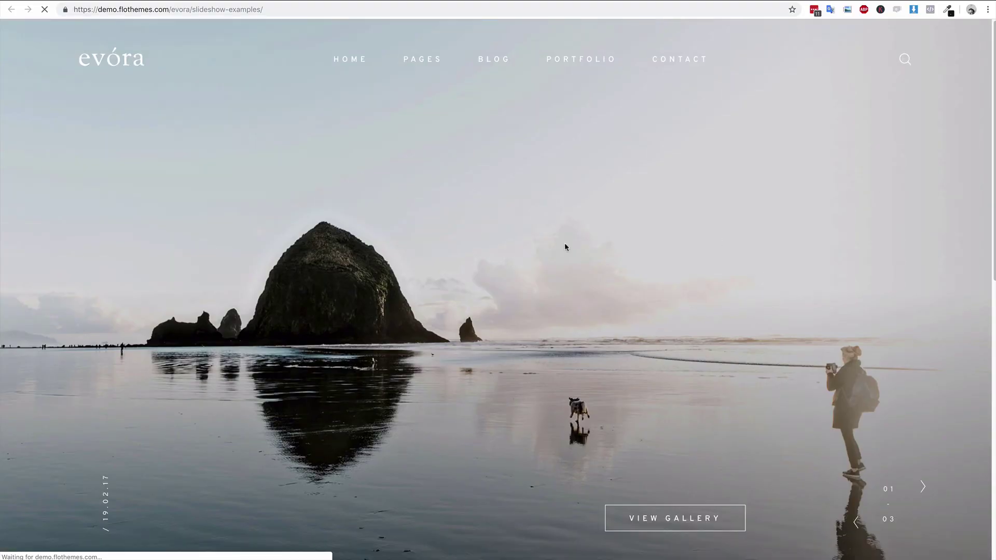
pyautogui.click(923, 488)
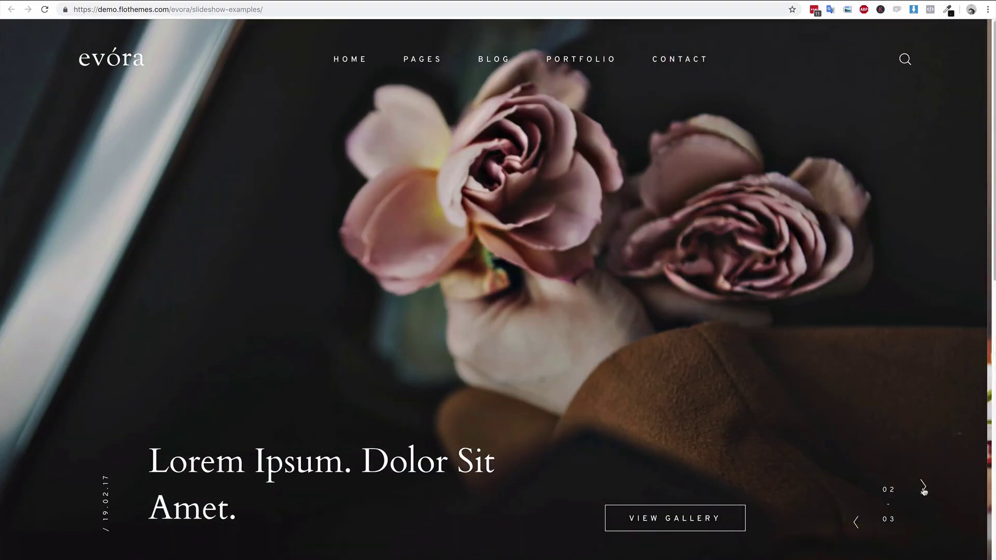
pyautogui.click(924, 488)
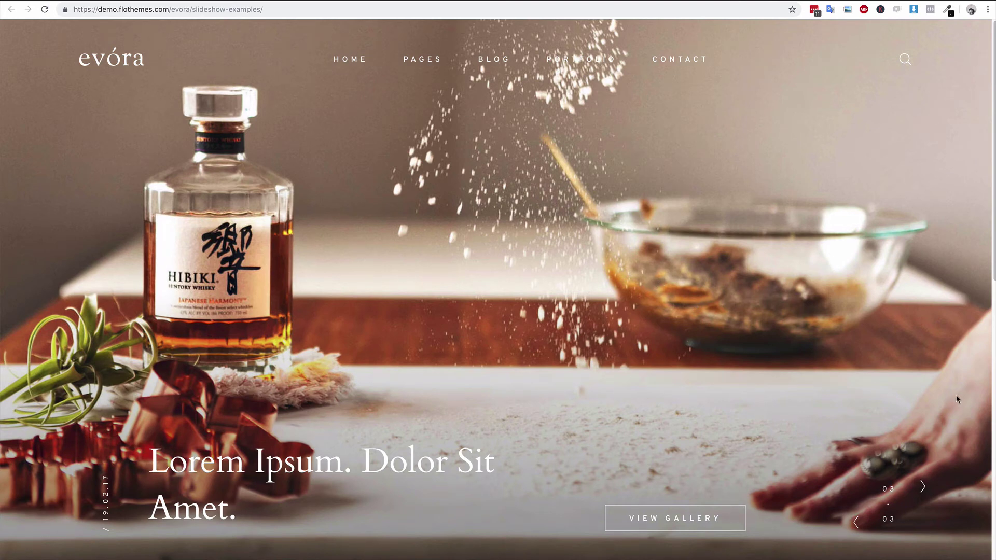
pyautogui.click(923, 488)
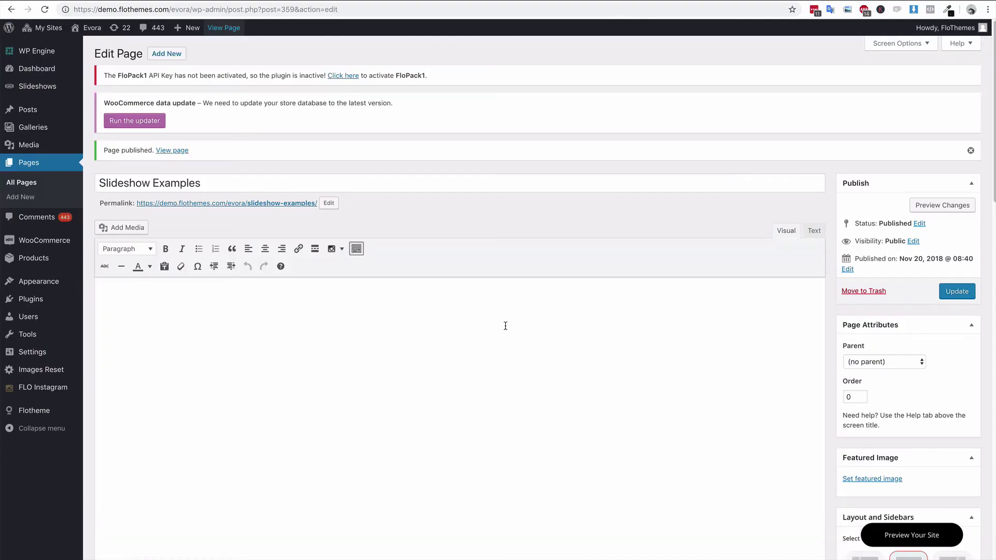
# Turn off Display Header in Slideshow 2's settings
pyautogui.scroll(-10, 529, 279)
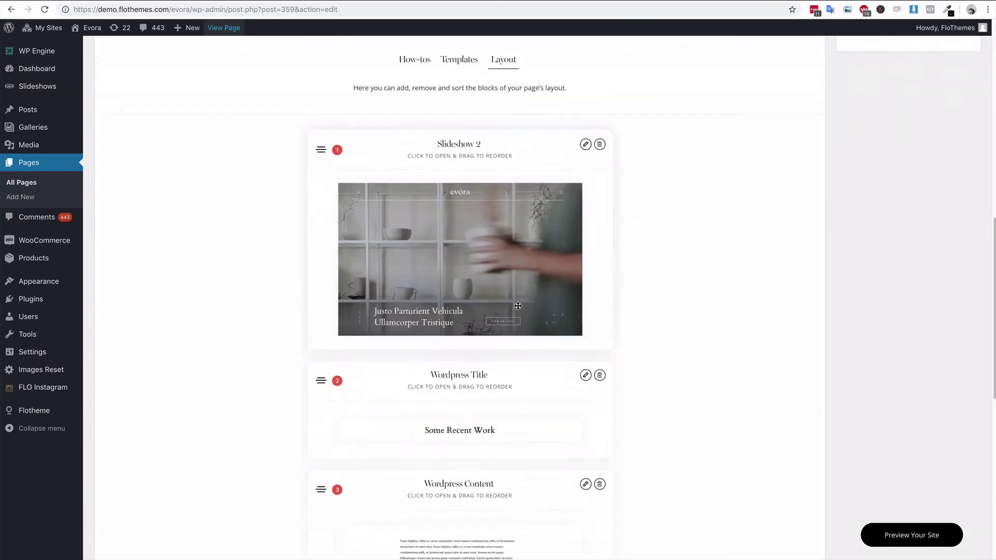
pyautogui.scroll(2, 529, 279)
pyautogui.click(585, 241)
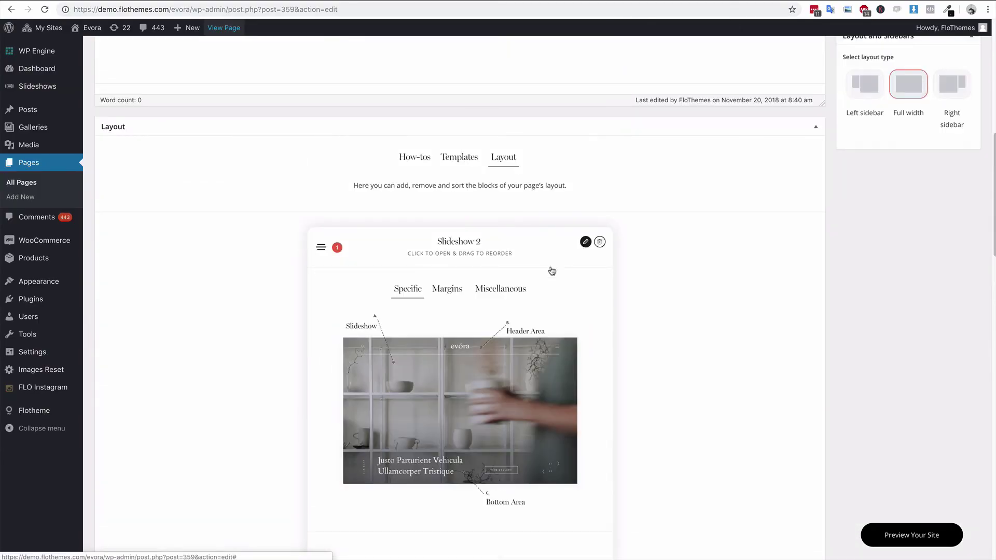
pyautogui.scroll(-4, 467, 321)
pyautogui.click(322, 457)
pyautogui.scroll(-15, 591, 347)
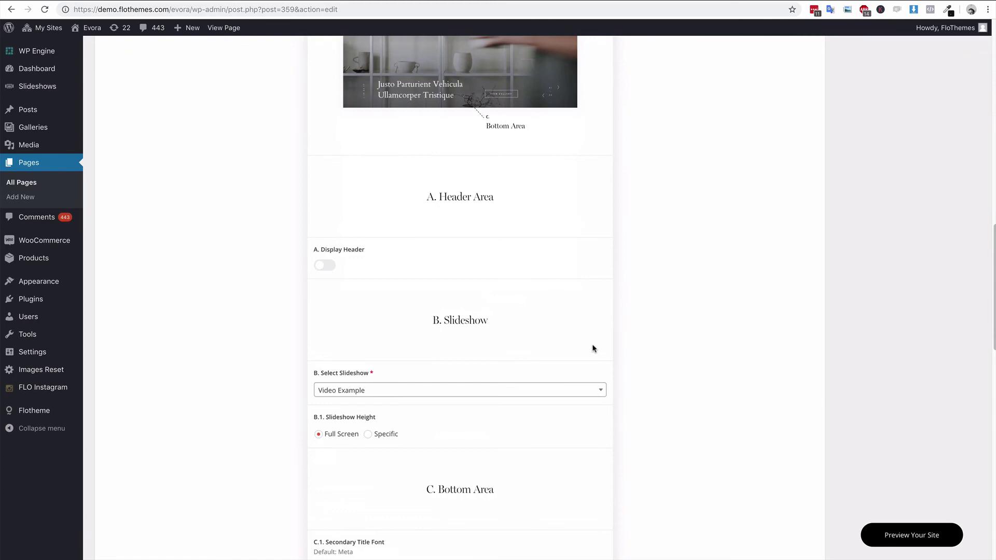
pyautogui.scroll(-8, 526, 425)
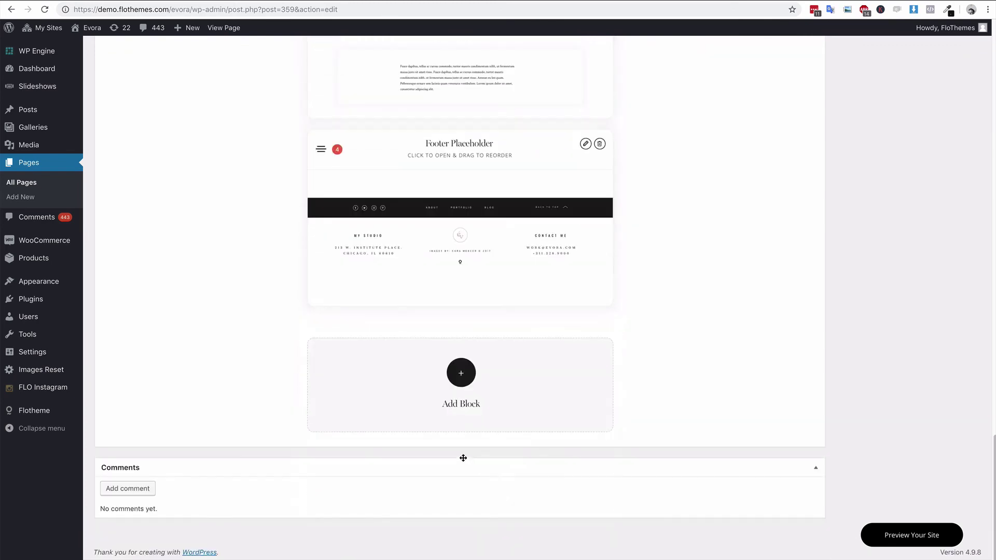
# Add a Header Placeholder block, delete the extra copy, and drag it above Slideshow 2
pyautogui.click(461, 372)
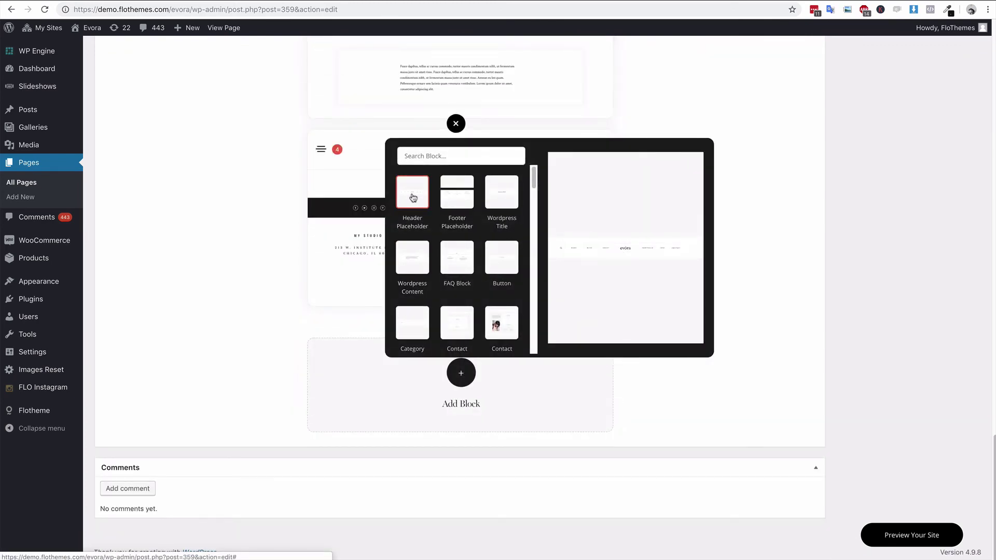
pyautogui.click(456, 124)
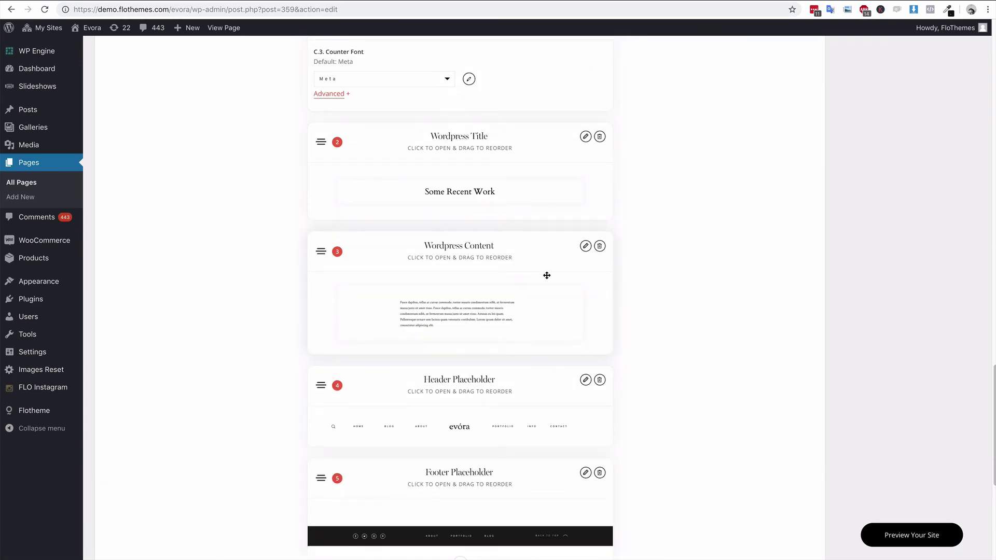
pyautogui.click(599, 236)
pyautogui.click(583, 66)
pyautogui.moveTo(461, 247); pyautogui.dragTo(461, 189)
pyautogui.scroll(8, 460, 150)
pyautogui.scroll(15, 453, 187)
pyautogui.scroll(2, 459, 166)
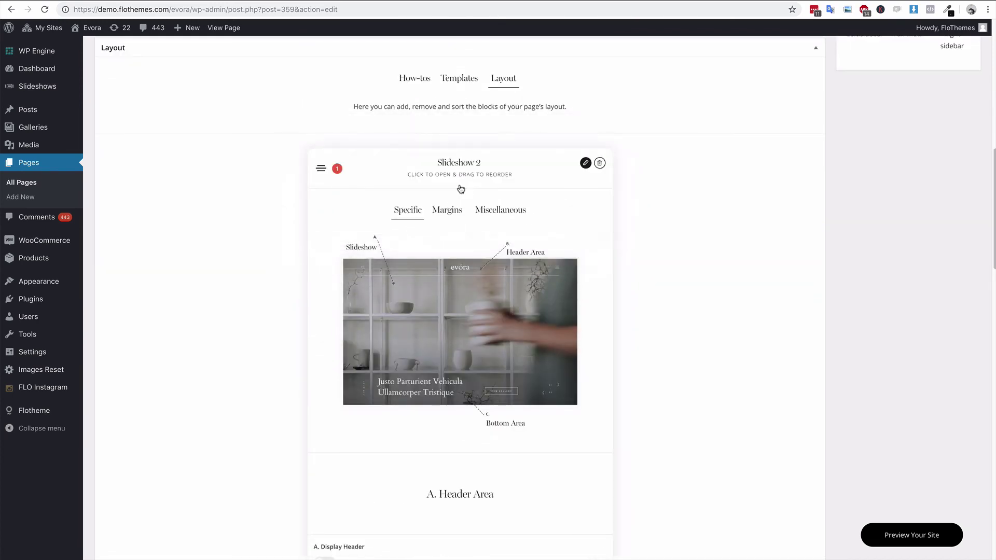
pyautogui.click(585, 163)
pyautogui.scroll(-5, 482, 389)
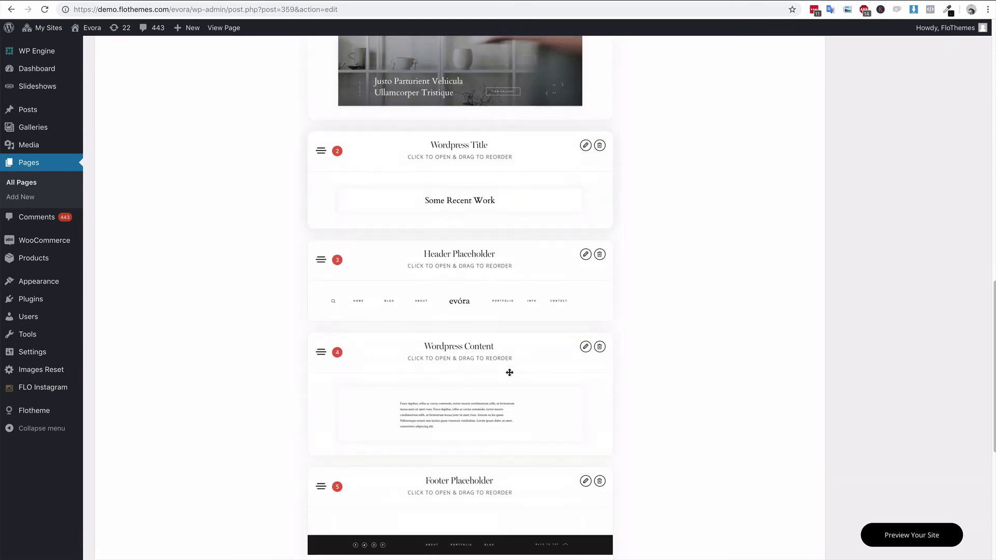
pyautogui.scroll(3, 502, 322)
pyautogui.moveTo(502, 384); pyautogui.dragTo(512, 283)
# Reopen Slideshow 2's settings to check them, then collapse them again
pyautogui.scroll(6, 509, 308)
pyautogui.click(586, 374)
pyautogui.scroll(-5, 345, 476)
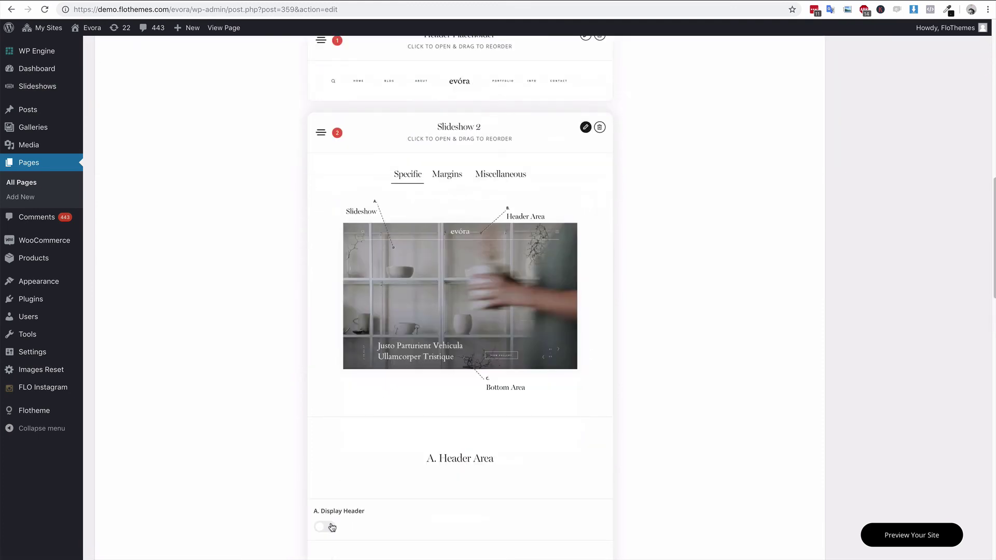
pyautogui.scroll(3, 571, 269)
pyautogui.click(585, 261)
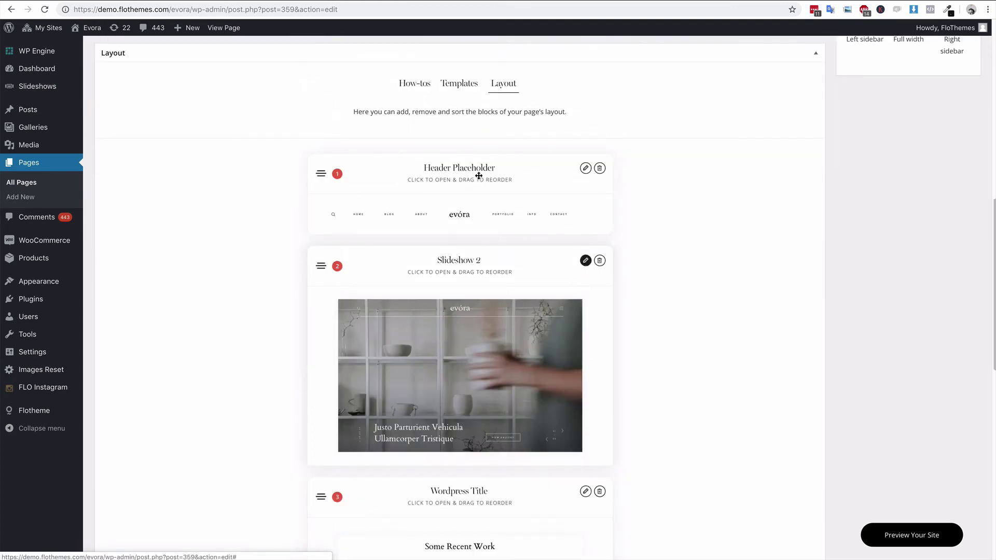
pyautogui.scroll(10, 840, 267)
# Update the Slideshow Examples page and check the live header above the rocky-shore slideshow
pyautogui.click(963, 268)
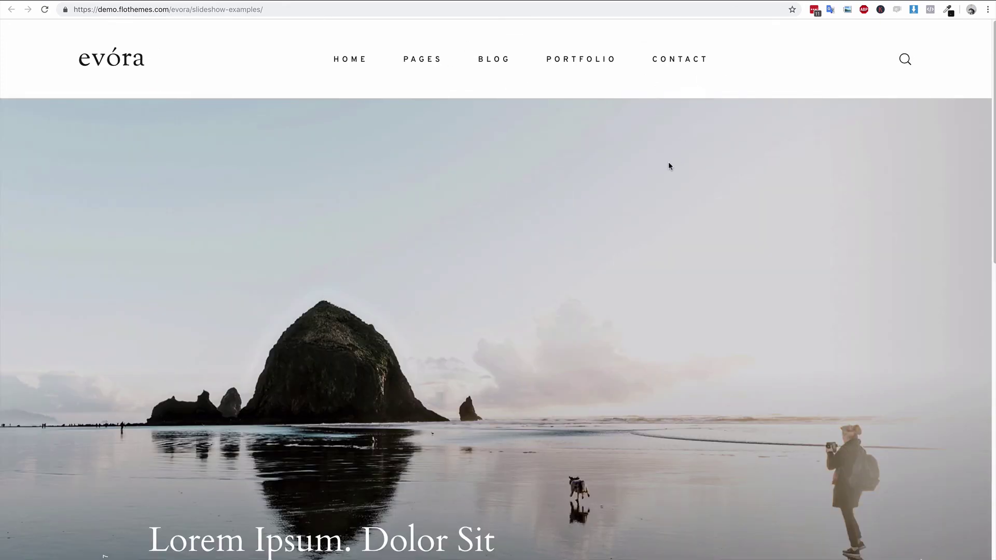
pyautogui.scroll(-2, 614, 233)
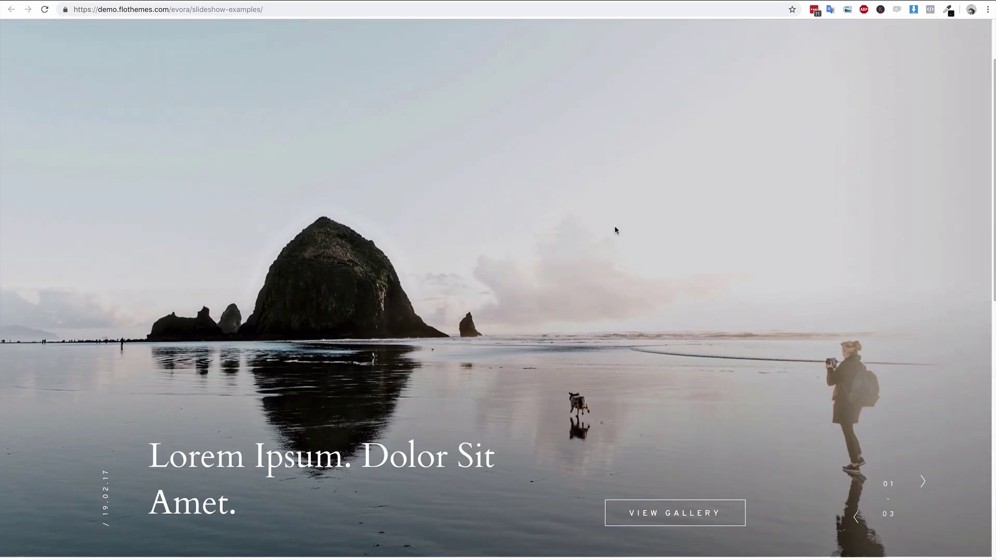
pyautogui.scroll(2, 615, 229)
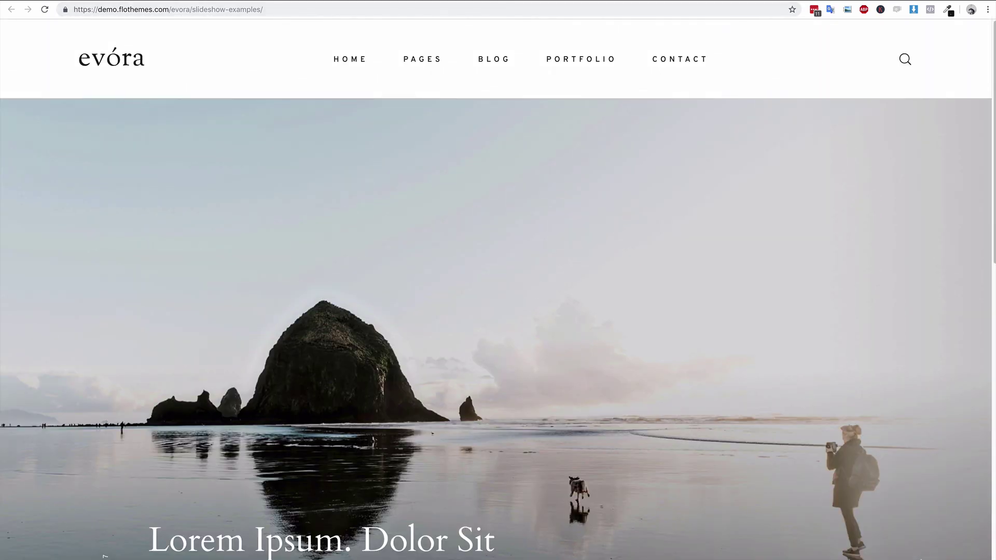